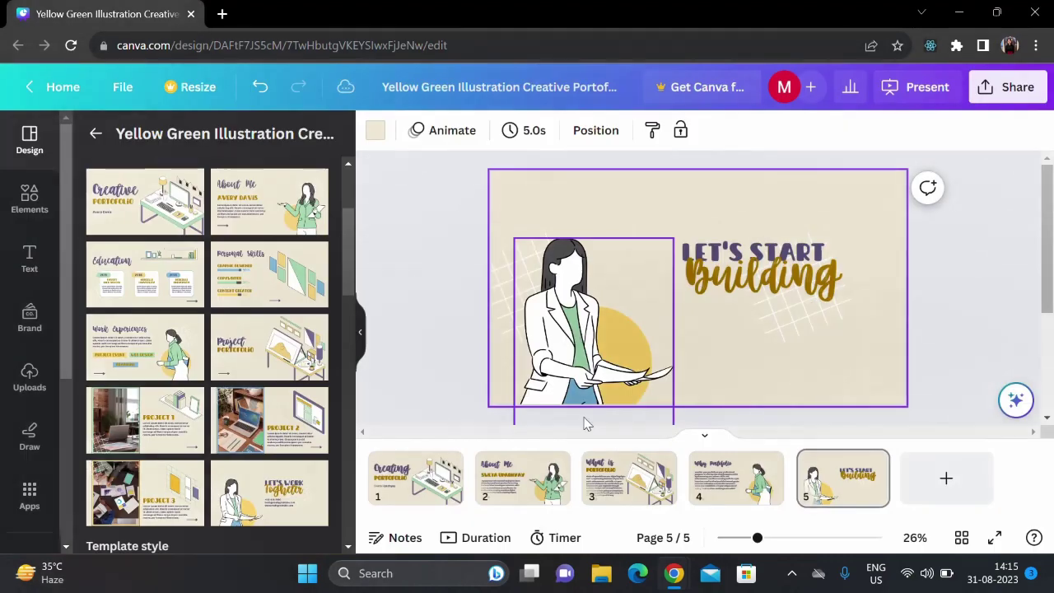
- Switch to the browser window showing the Linktree homepage
key(alt+Tab)
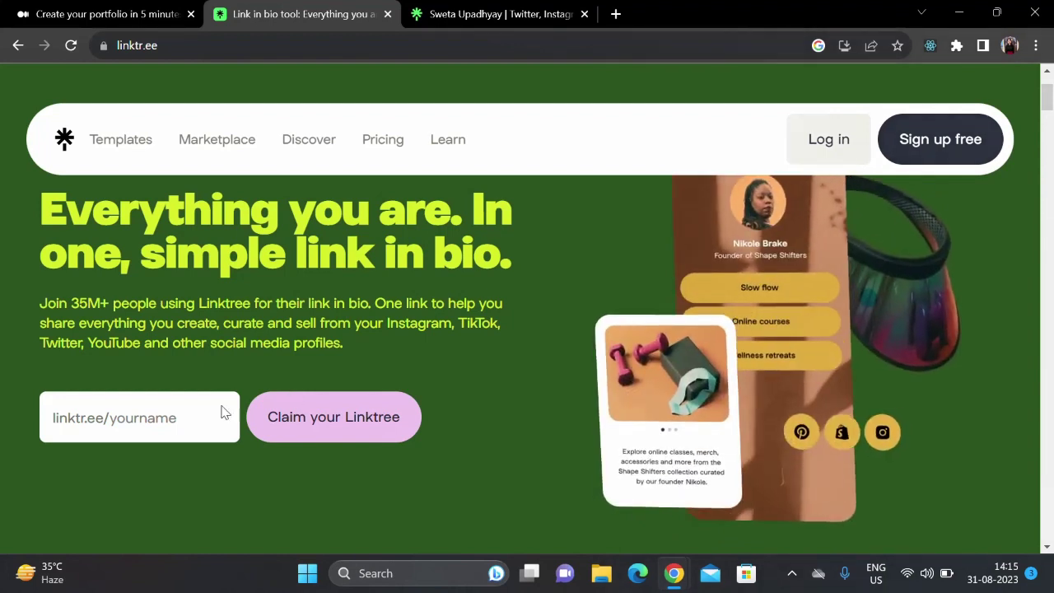
- Try a personal username in the homepage's claim field and clear it again
click(161, 420)
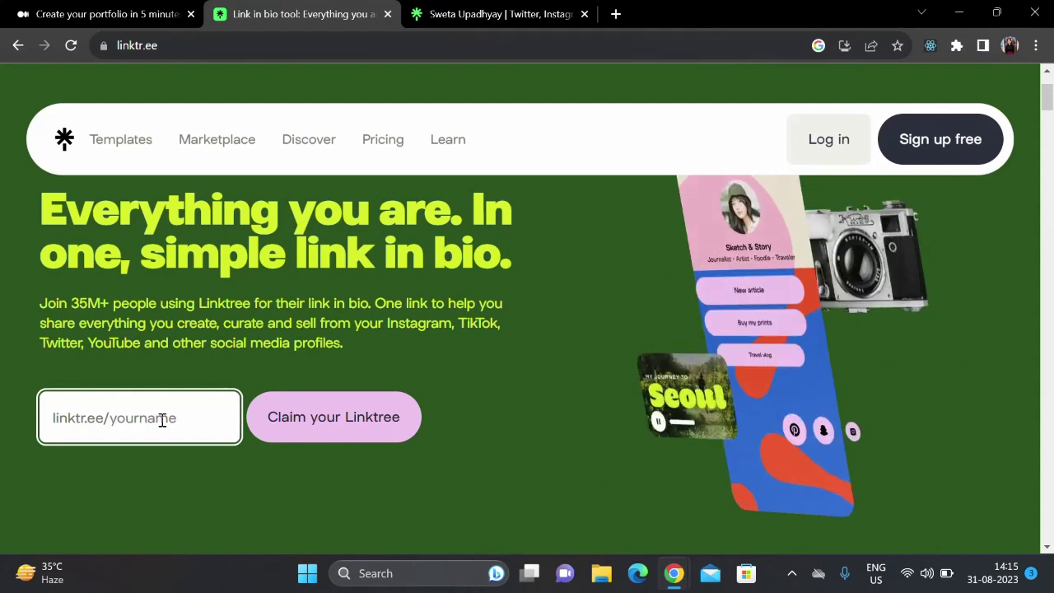
text(sweta)
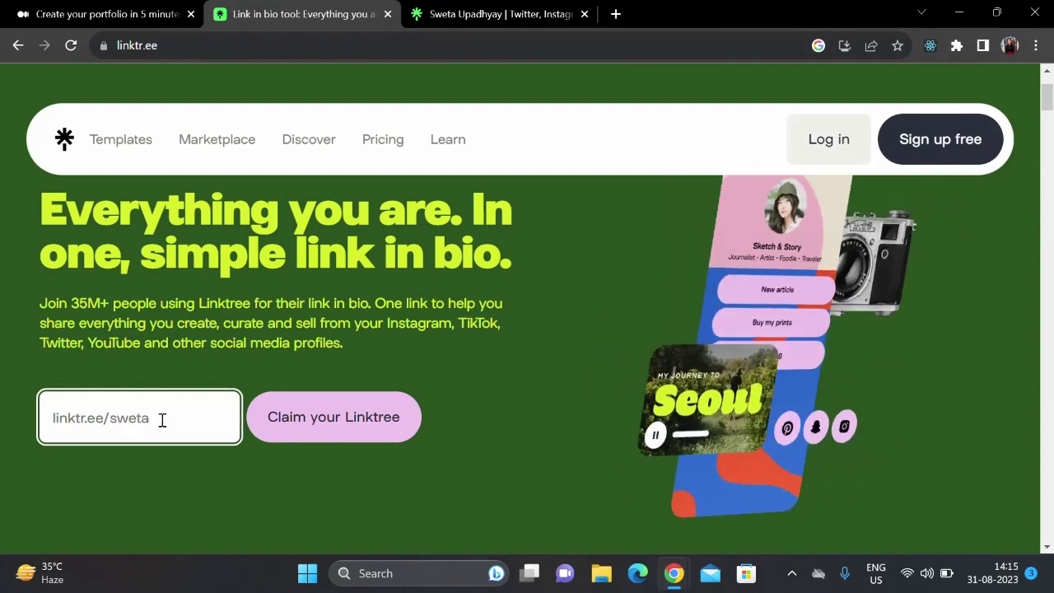
text(upadhya)
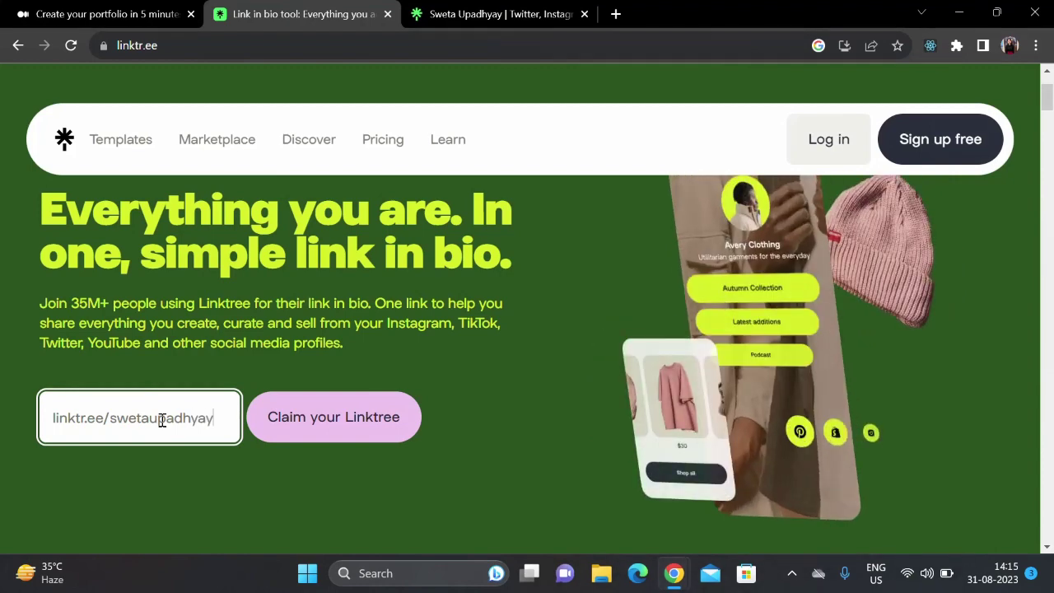
text(y)
drag(219, 419, 112, 426)
key(BackSpace)
click(190, 478)
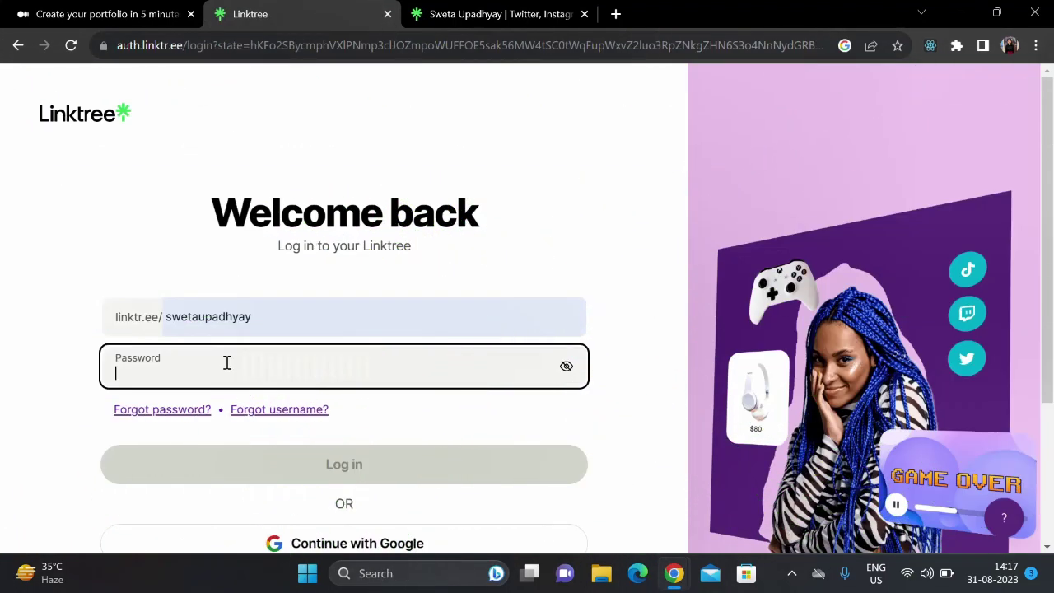
- Enter the account password on the Linktree login page and log in
text(***********)
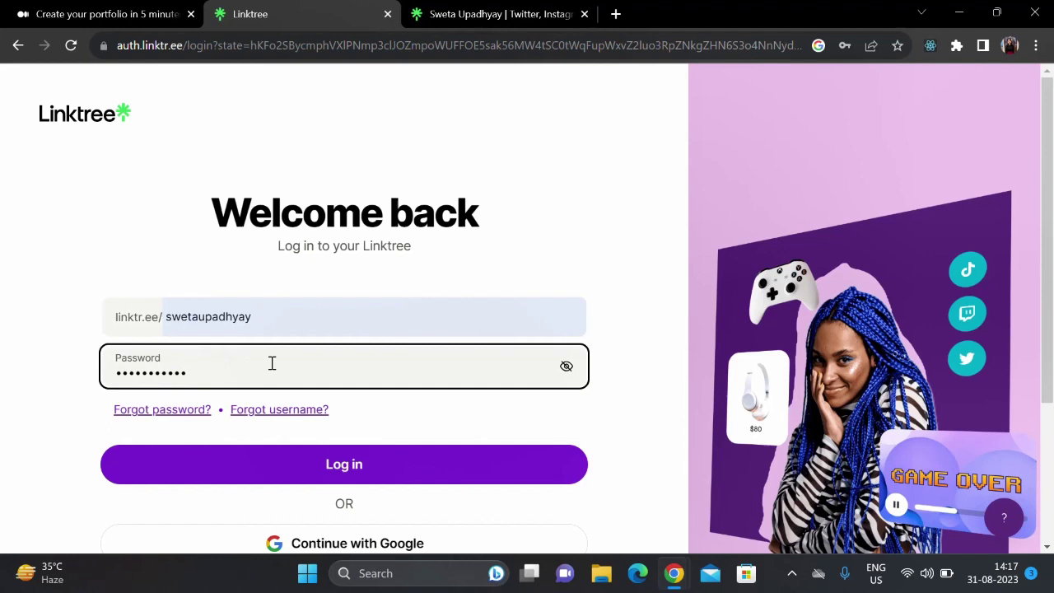
key(BackSpace)
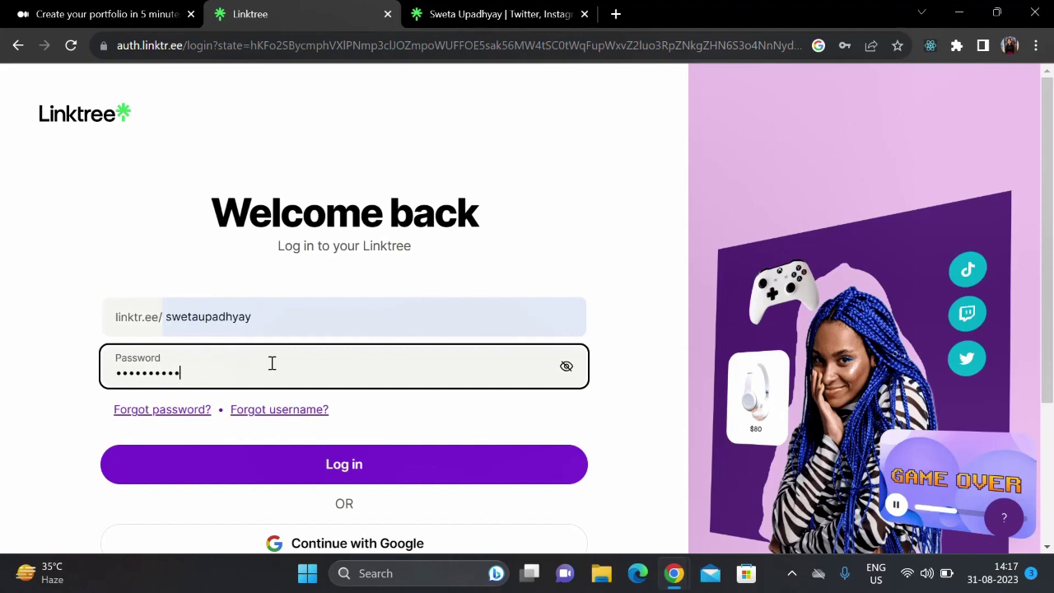
click(315, 471)
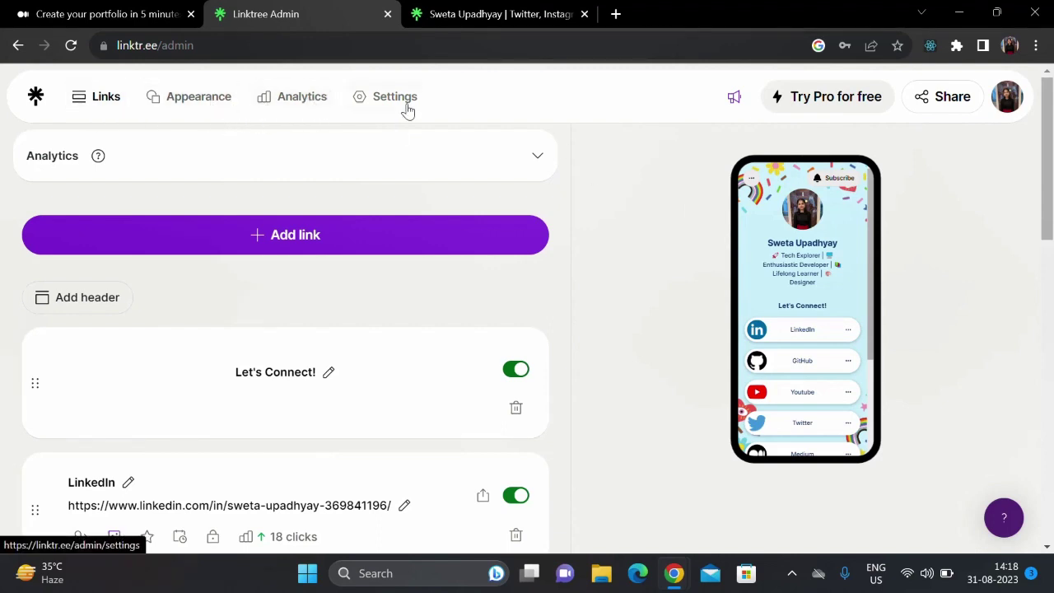
- Look through the profile's links in the phone preview and check the options for sharing the Linktree
scroll(848, 306, down, 5)
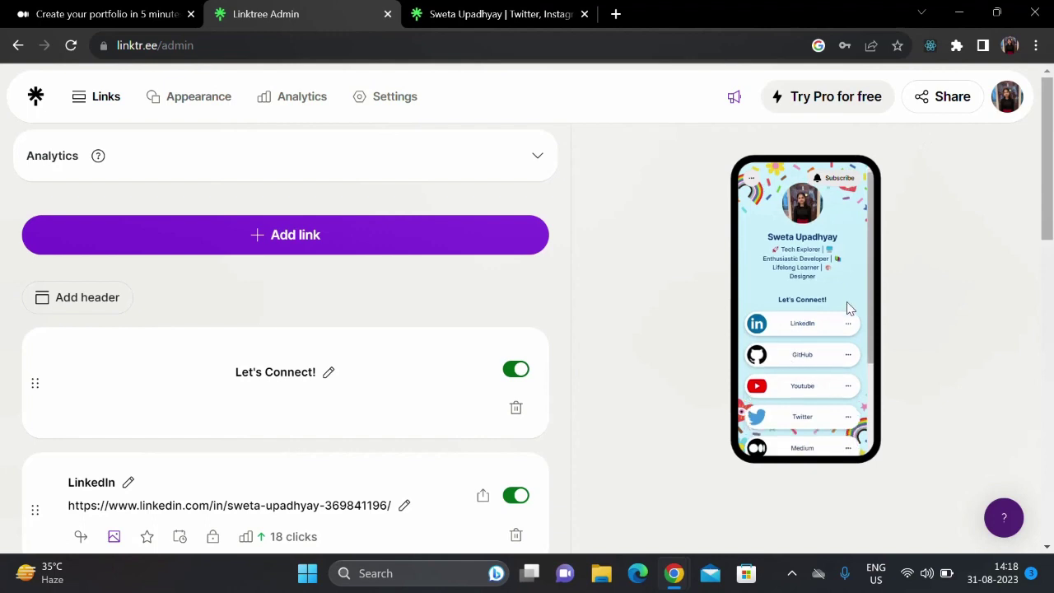
scroll(847, 306, down, 1)
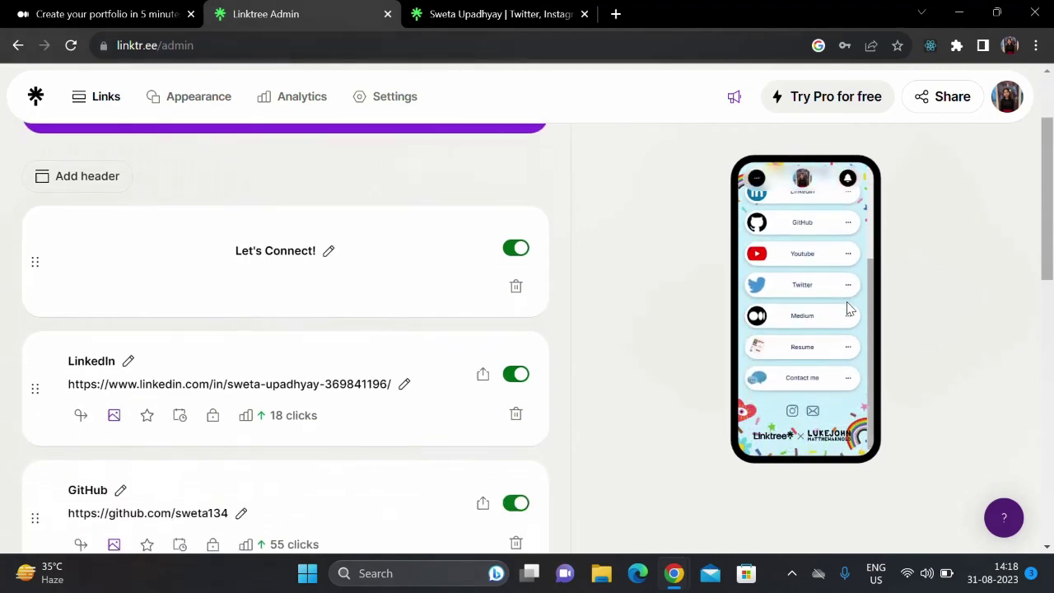
scroll(846, 305, up, 6)
scroll(721, 274, up, 1)
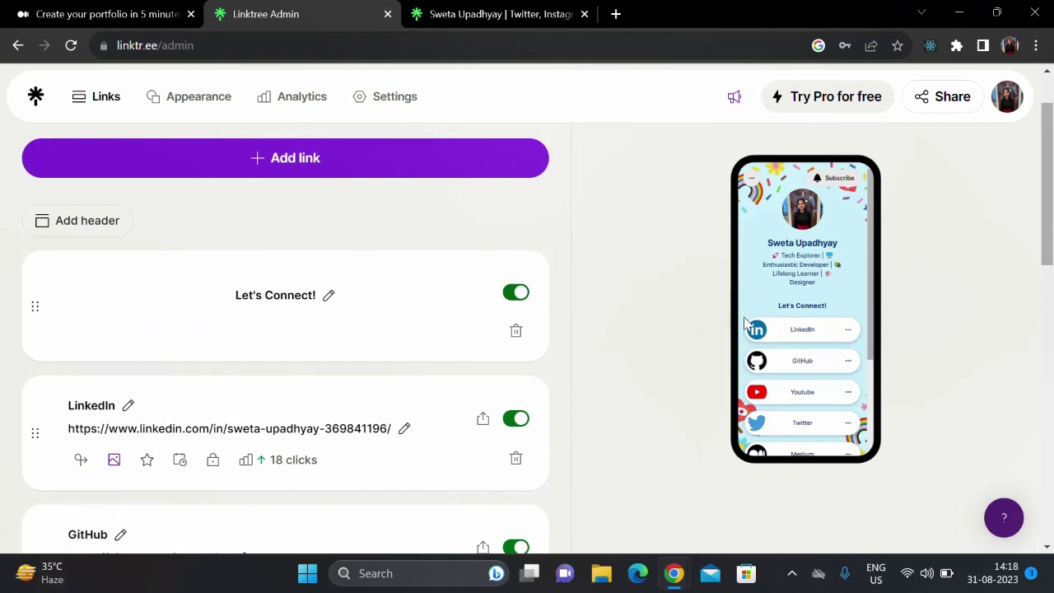
scroll(780, 261, down, 3)
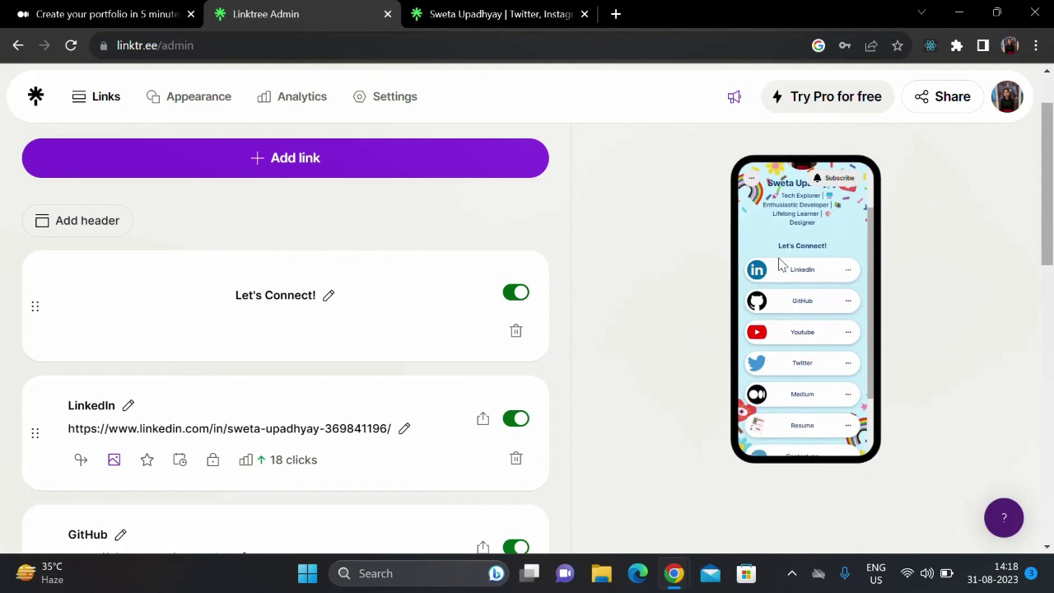
scroll(780, 262, up, 5)
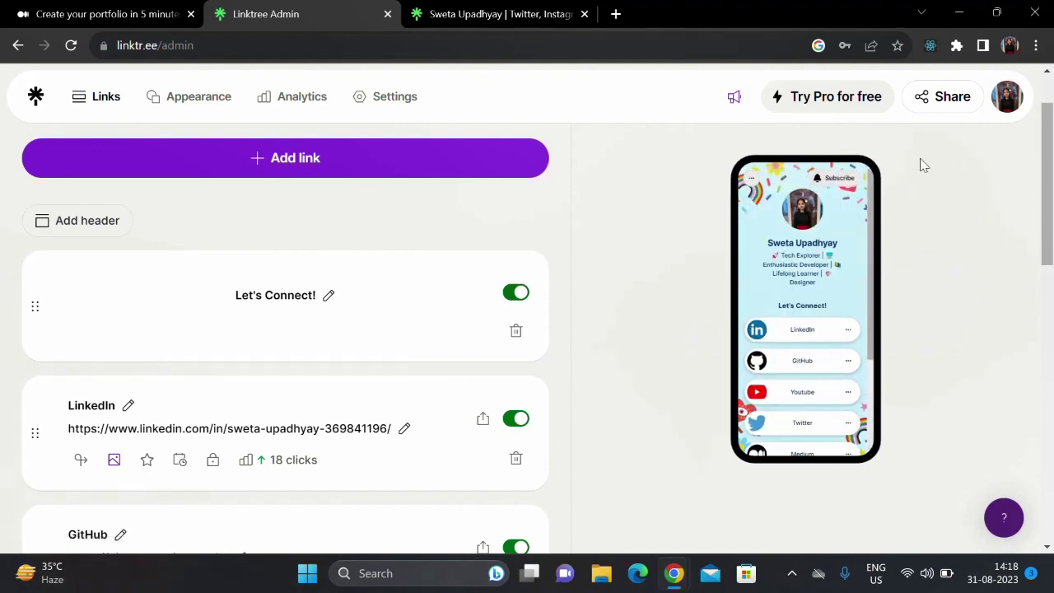
click(927, 103)
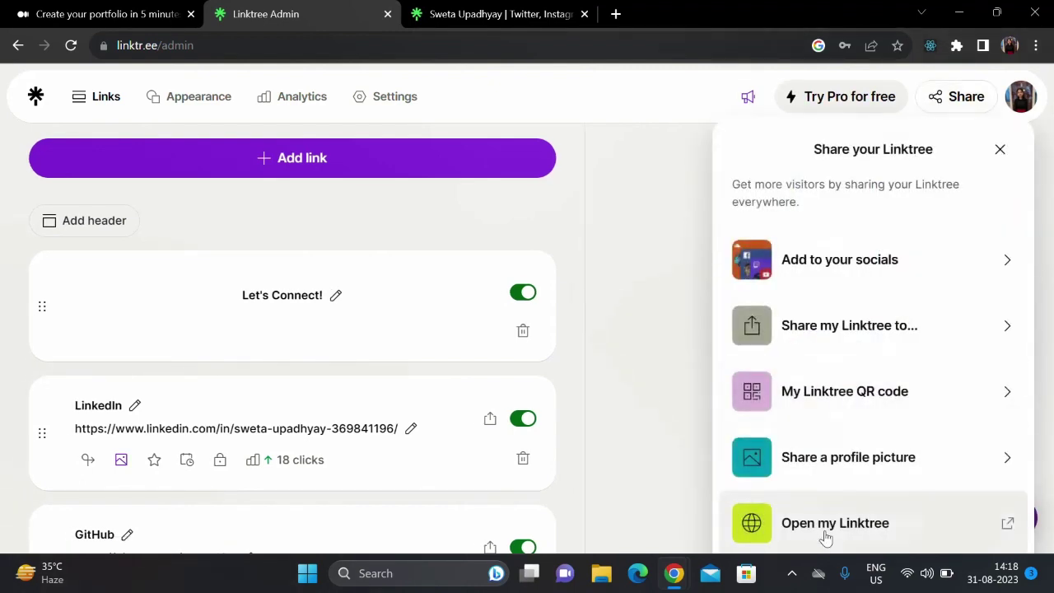
click(999, 149)
- Examine the links on the public Linktree page and highlight the username part of its web address
click(536, 8)
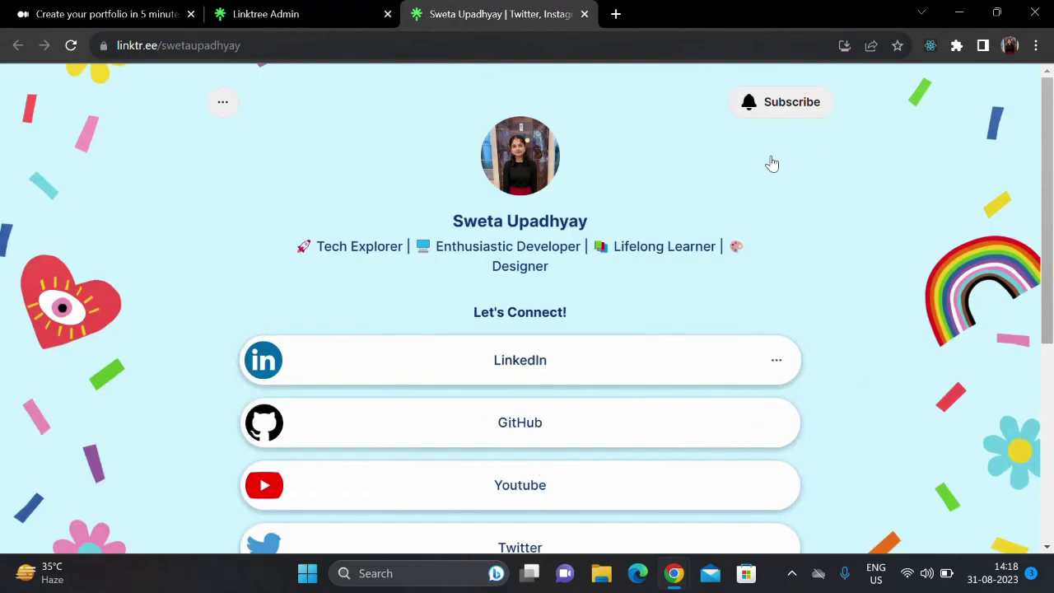
scroll(771, 163, down, 3)
scroll(772, 163, down, 2)
scroll(696, 325, up, 5)
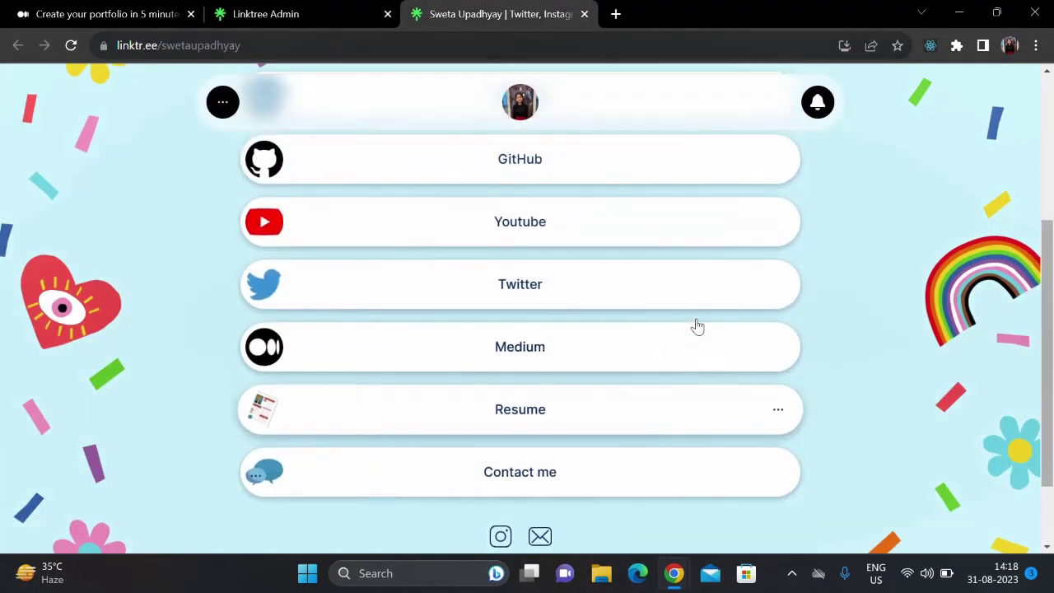
click(272, 46)
click(319, 49)
drag(320, 48, 107, 41)
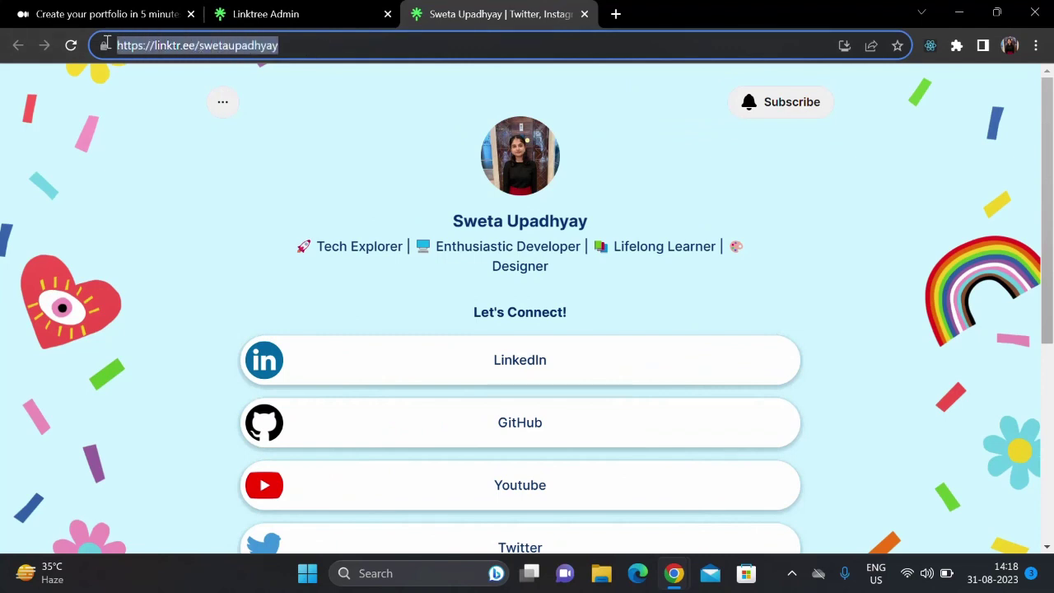
double_click(259, 47)
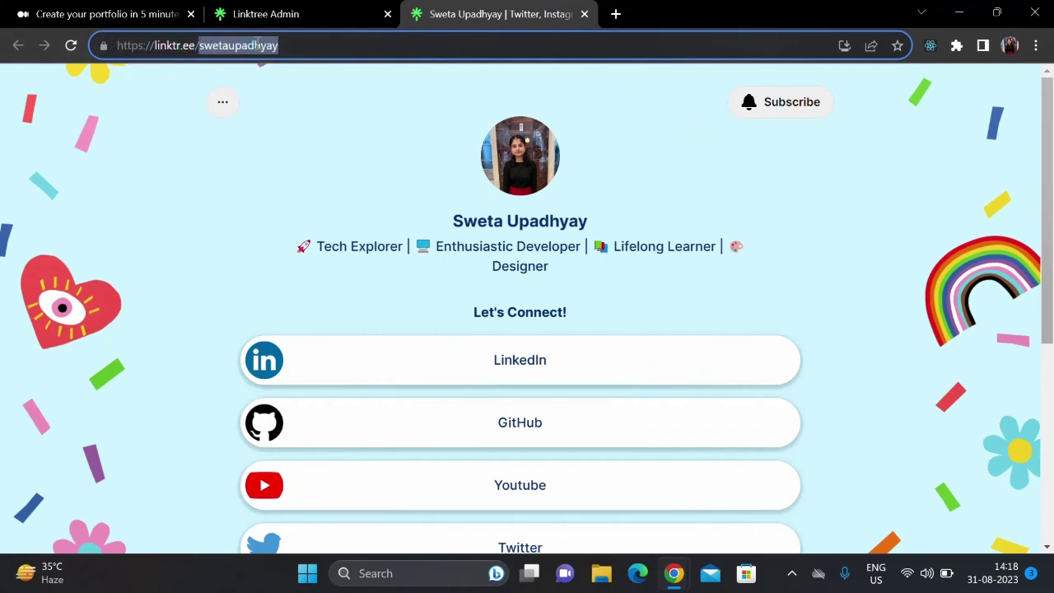
click(290, 99)
- Return to the Linktree admin page and browse the full catalogue of content types that can be added
click(298, 10)
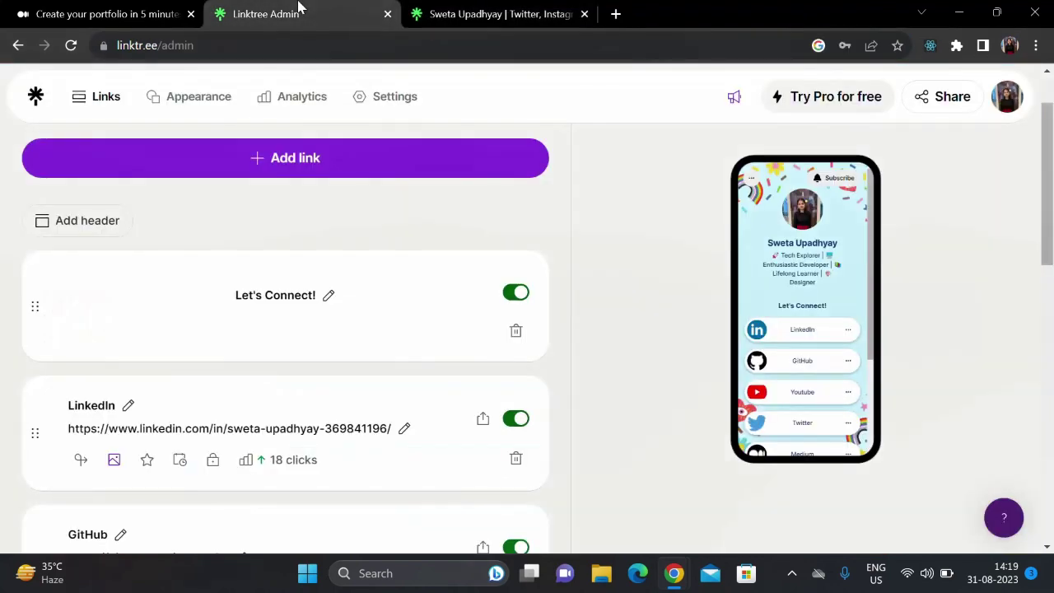
click(343, 230)
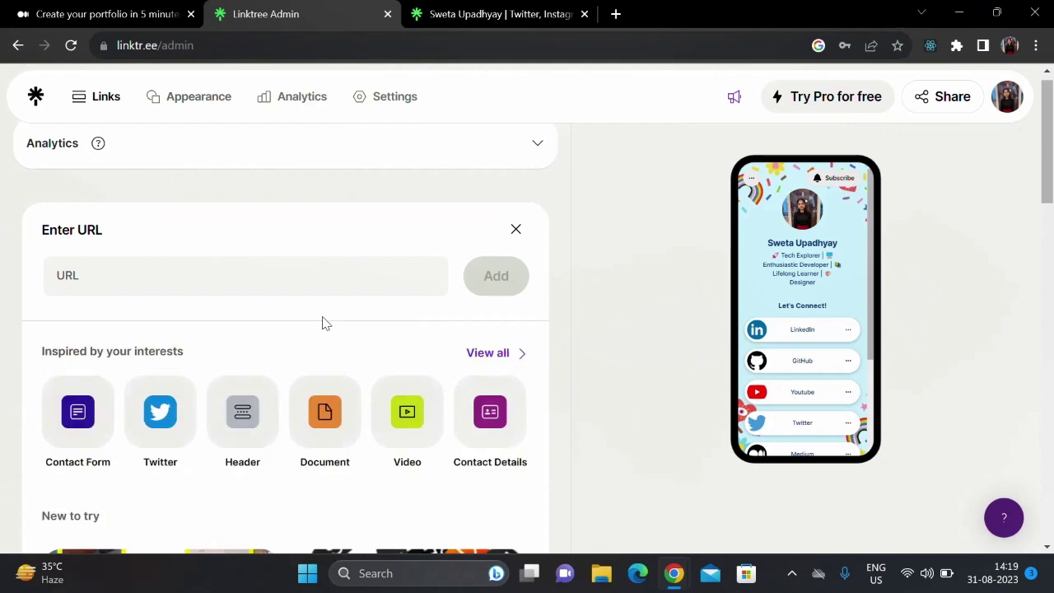
click(487, 352)
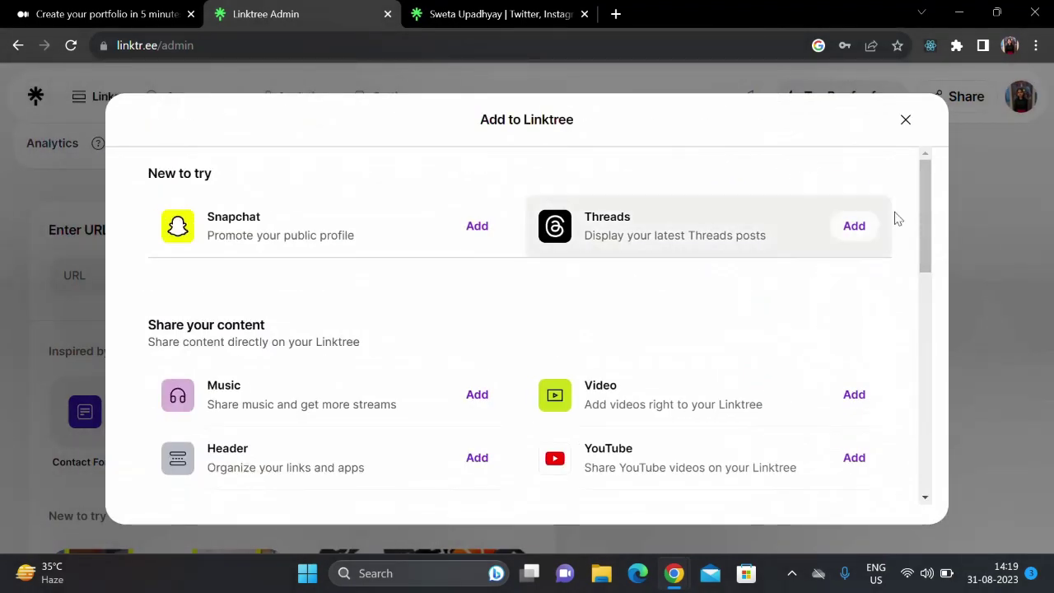
drag(920, 209, 513, 336)
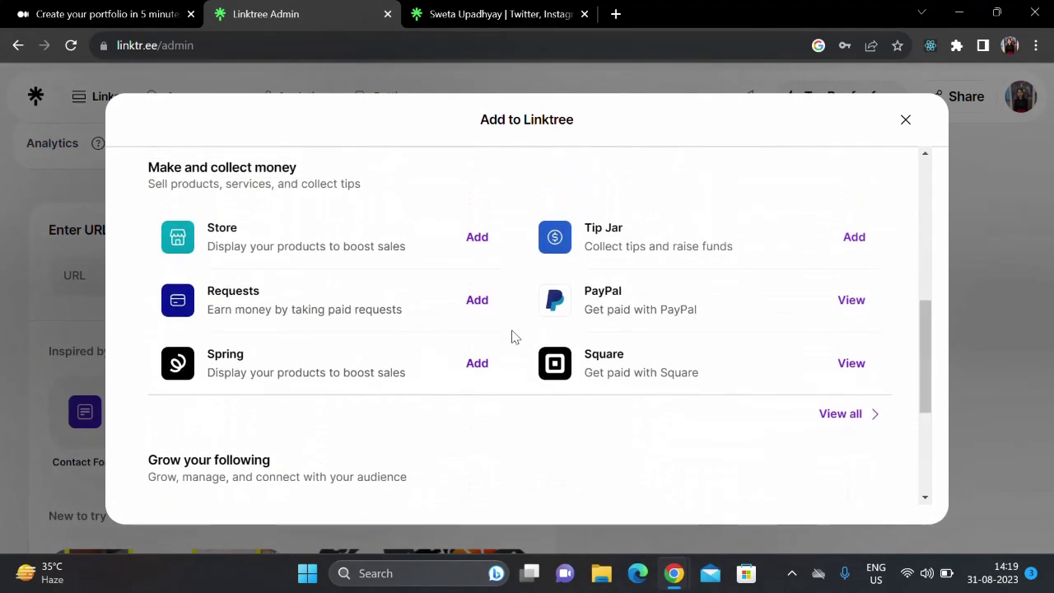
scroll(640, 325, down, 3)
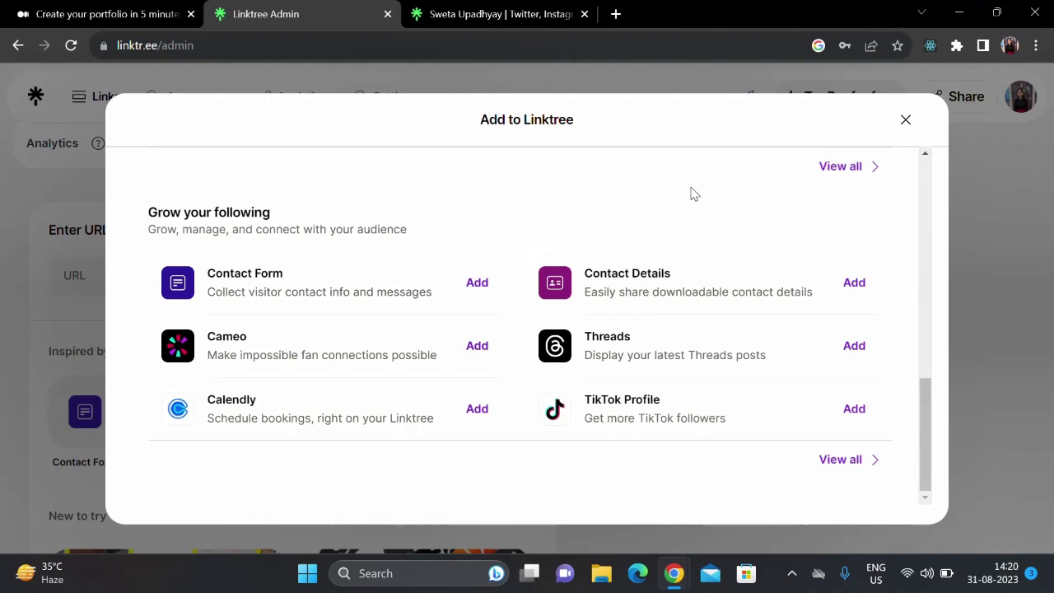
scroll(692, 193, up, 15)
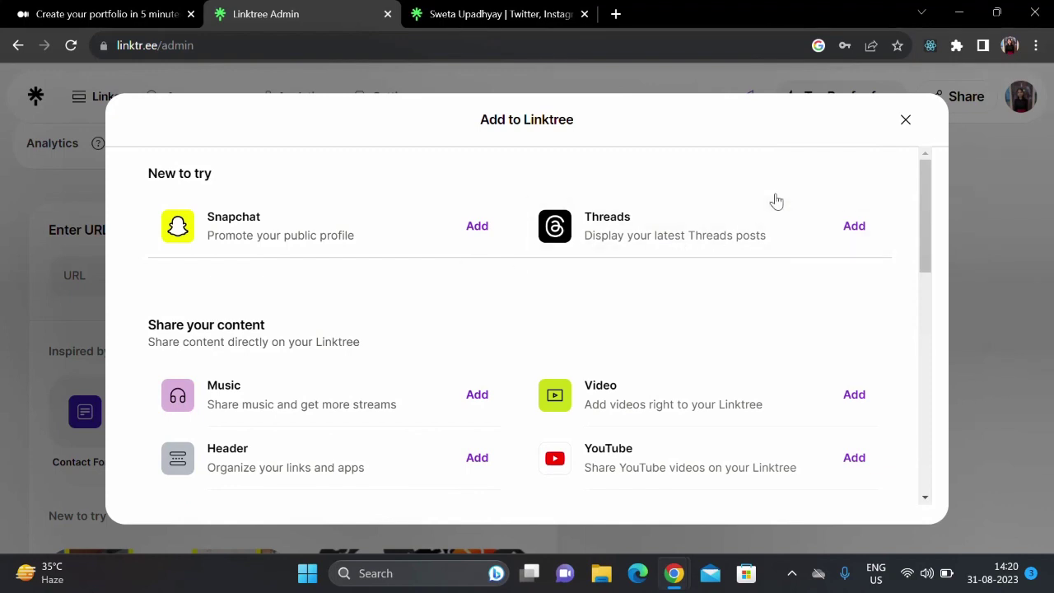
click(904, 120)
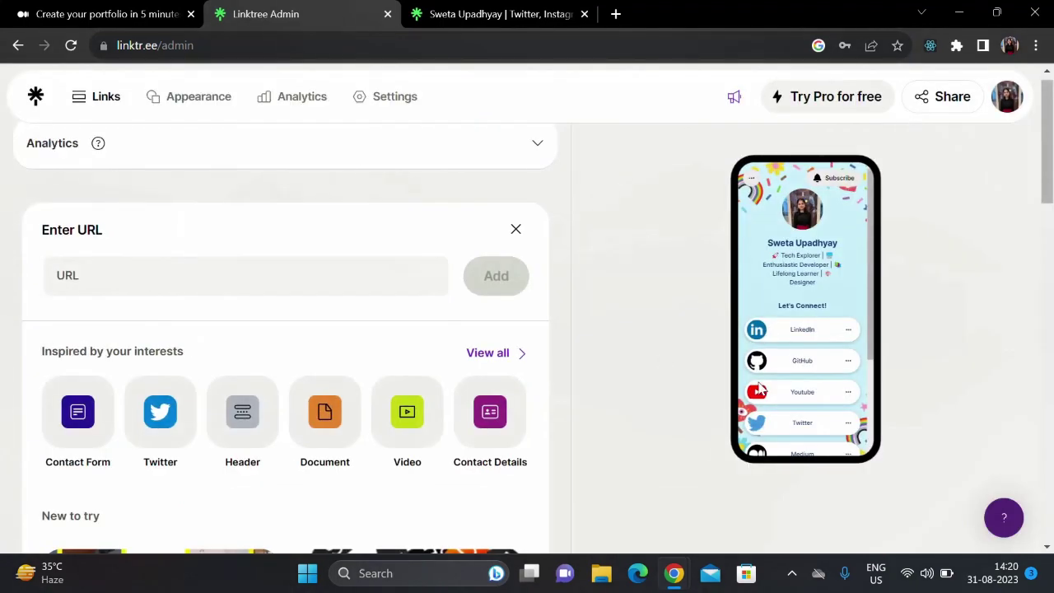
- Look over the existing links below the new-link form, and close the form without adding a URL
scroll(758, 415, down, 1)
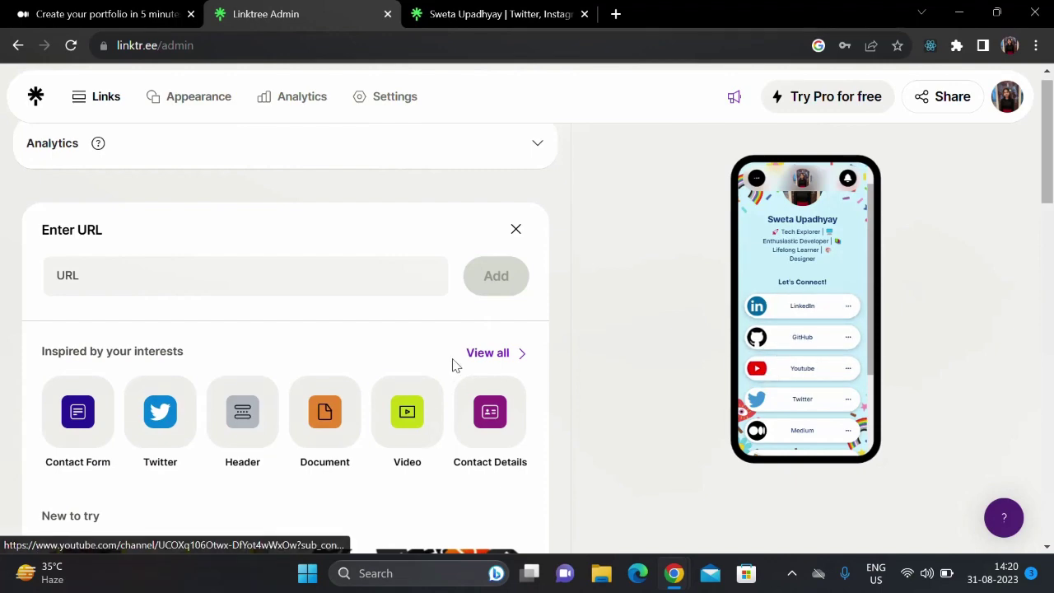
scroll(453, 364, down, 3)
scroll(452, 358, down, 4)
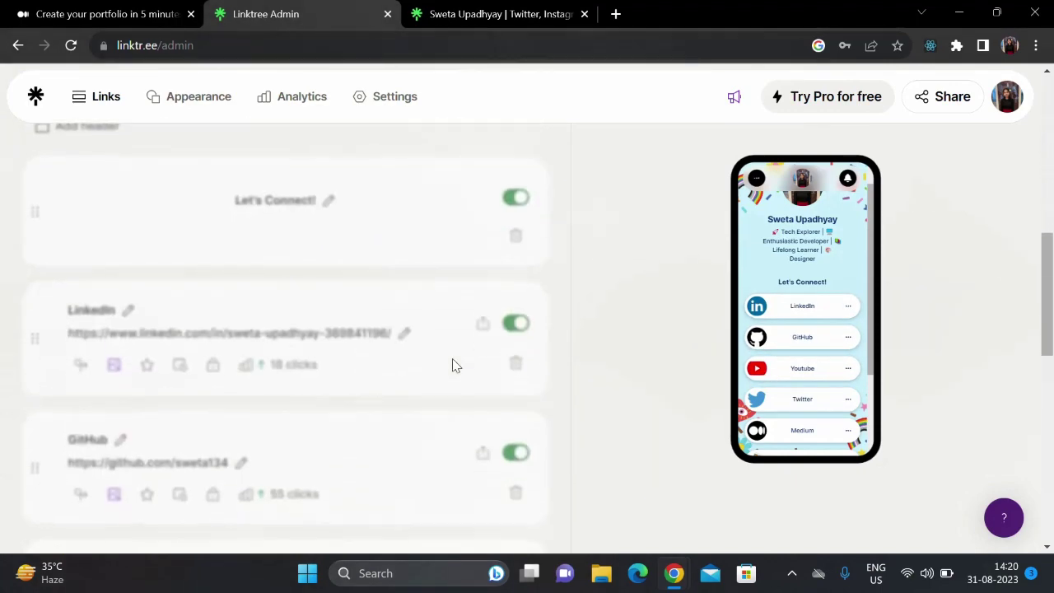
scroll(452, 358, up, 4)
scroll(452, 344, up, 4)
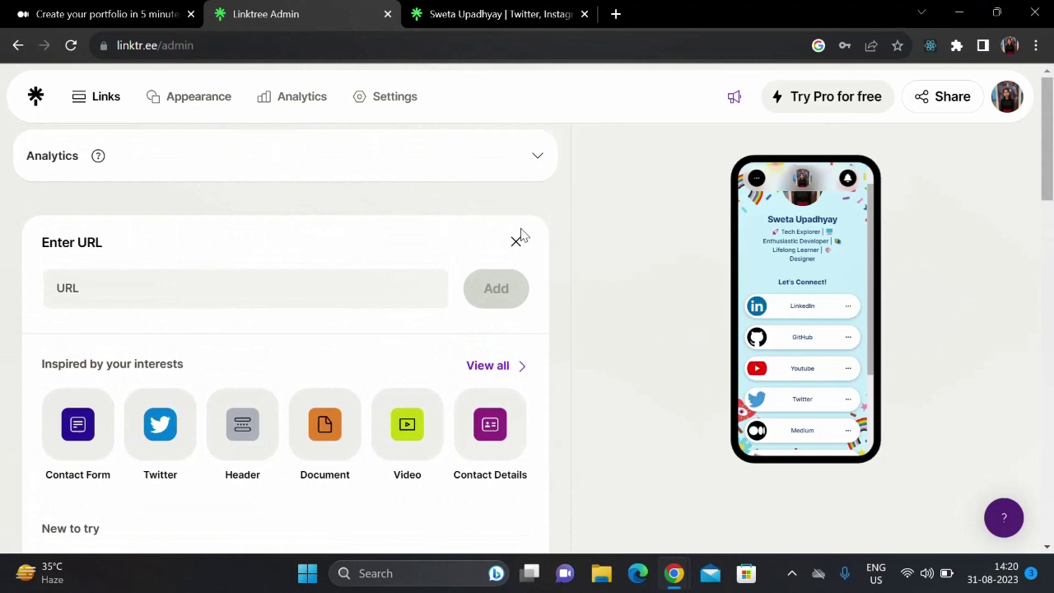
click(517, 245)
- Inspect the LinkedIn link's title and thumbnail-change options, and close them without changing anything
scroll(517, 242, down, 3)
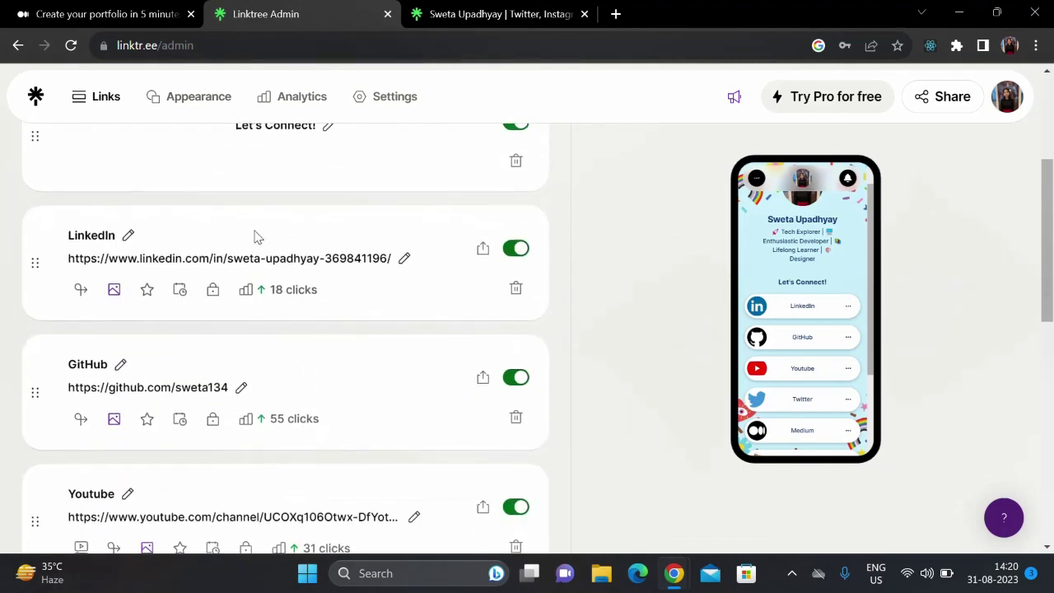
click(128, 237)
click(114, 290)
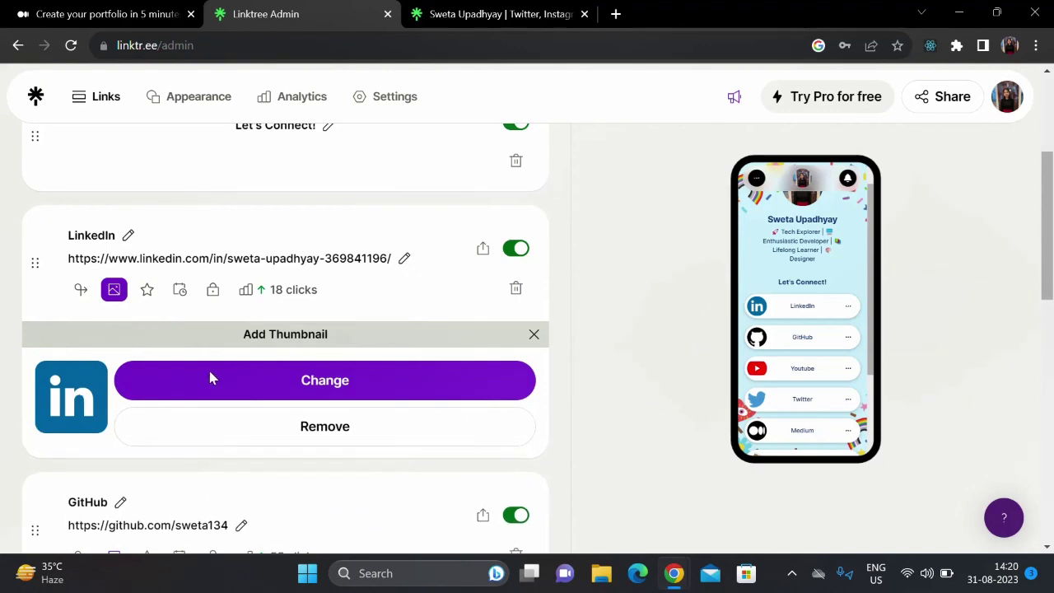
click(268, 385)
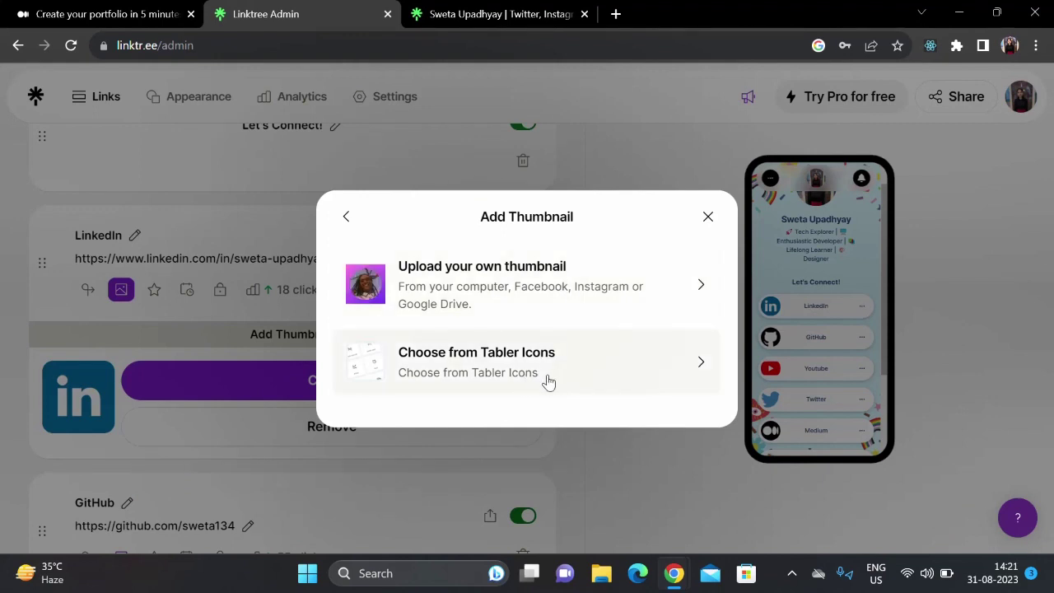
click(710, 219)
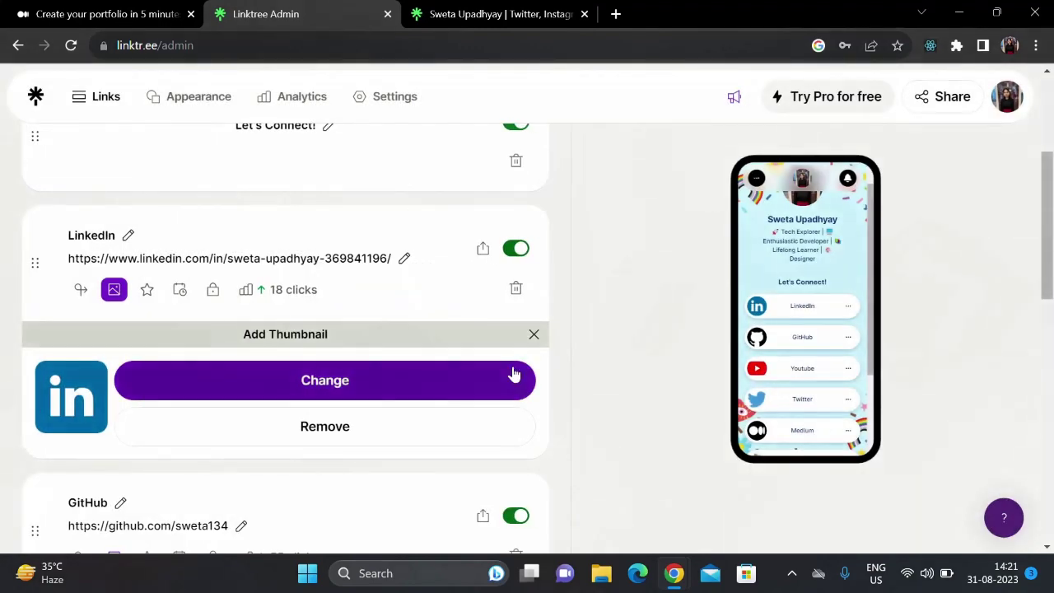
click(533, 335)
- Find the Resume link in the list and open its title for editing
scroll(486, 350, down, 2)
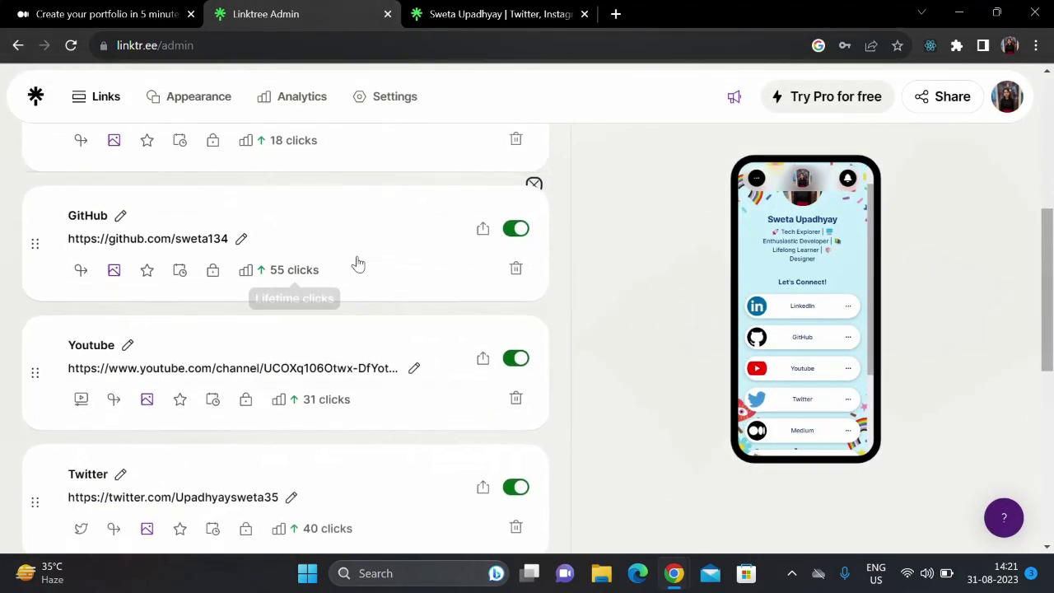
scroll(301, 362, down, 5)
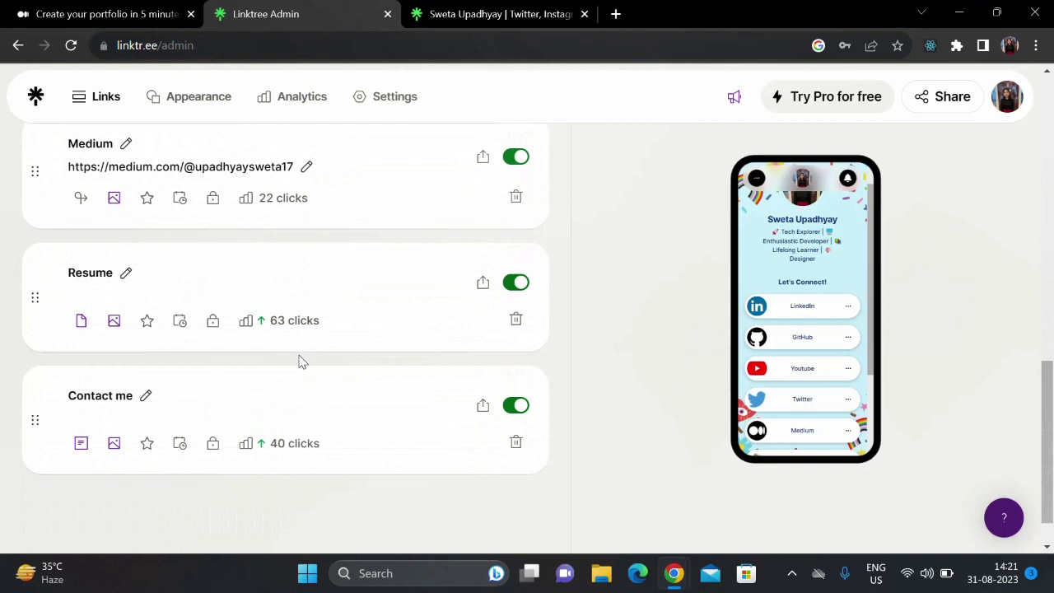
click(121, 271)
drag(136, 269, 76, 268)
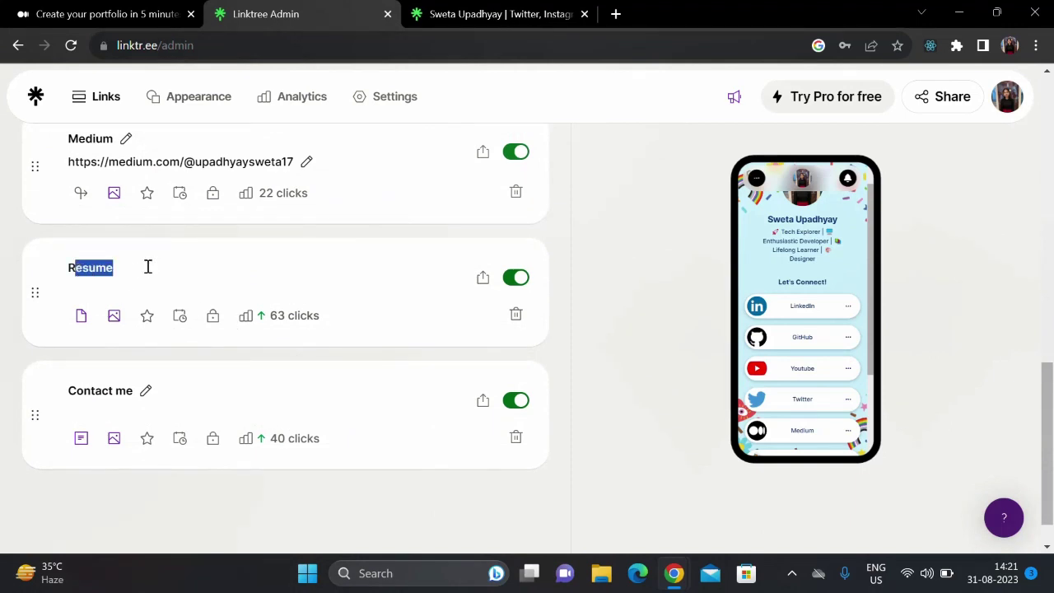
click(173, 269)
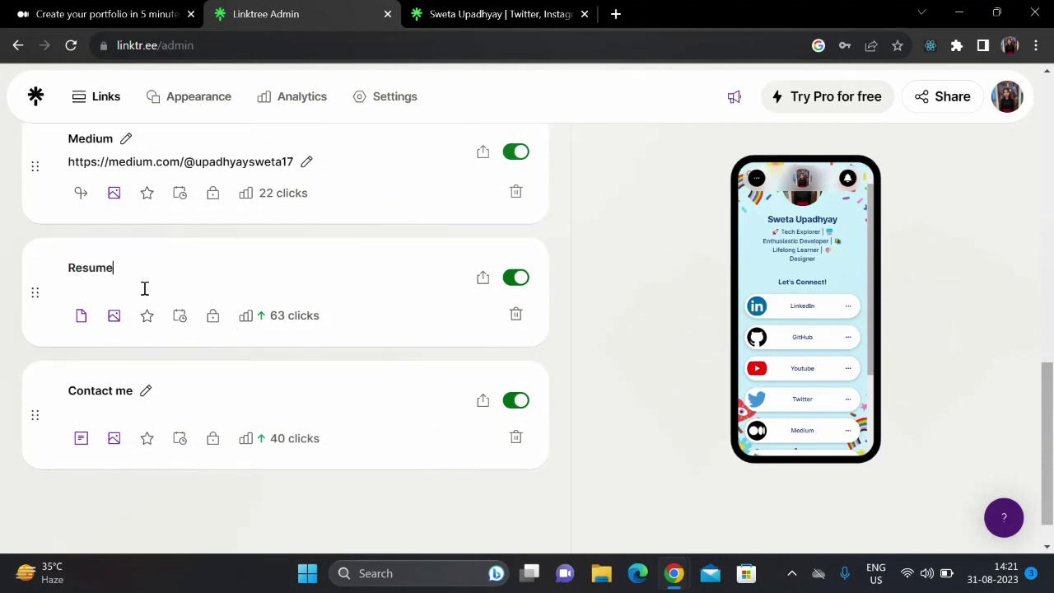
- Review the Resume link's uploaded PDF and description in its document settings, and close them
click(85, 325)
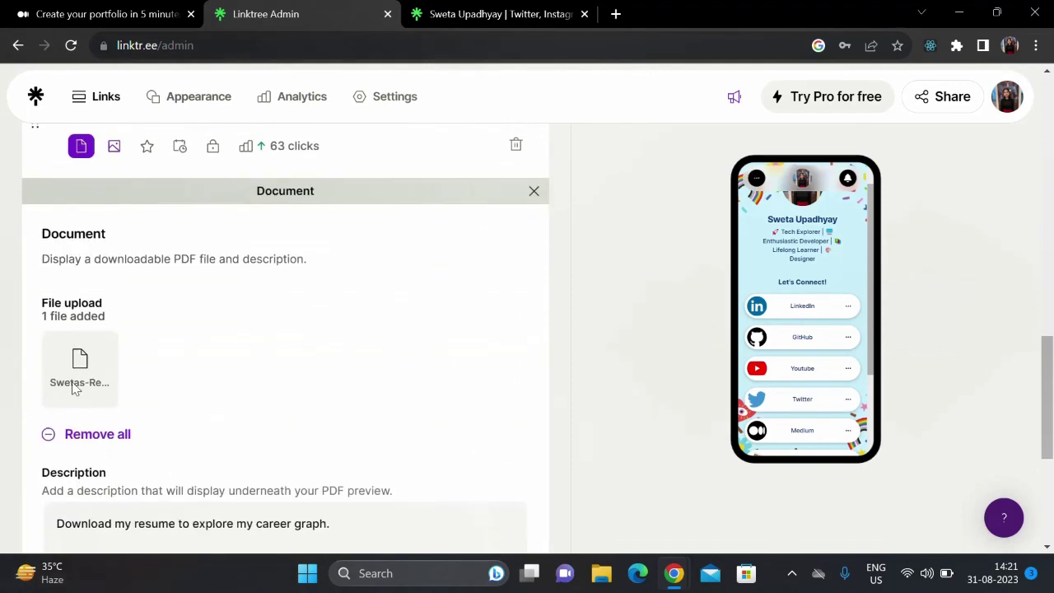
scroll(217, 291, down, 3)
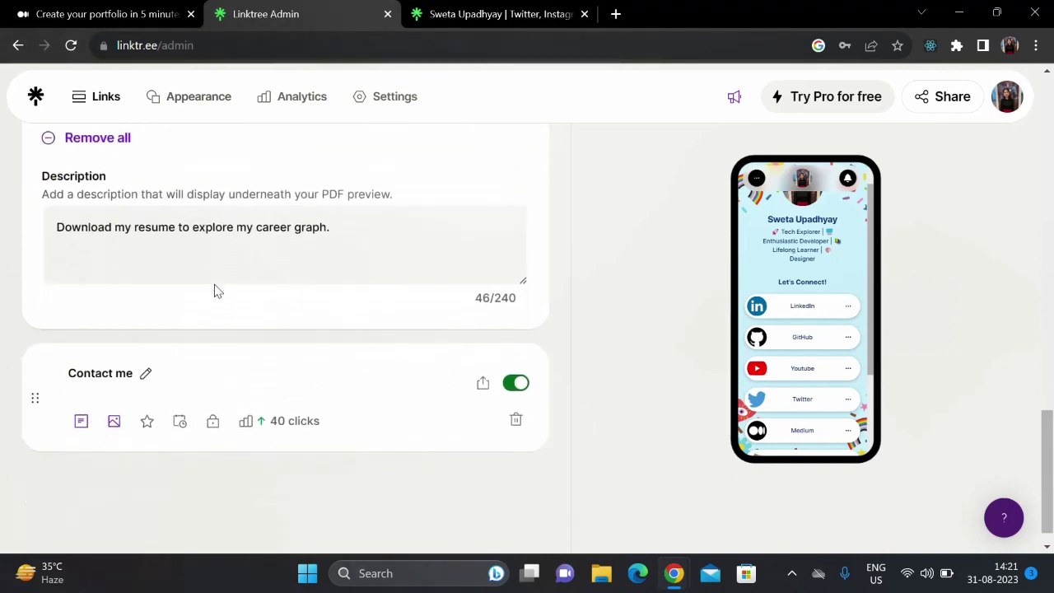
drag(328, 280, 92, 281)
scroll(381, 262, up, 3)
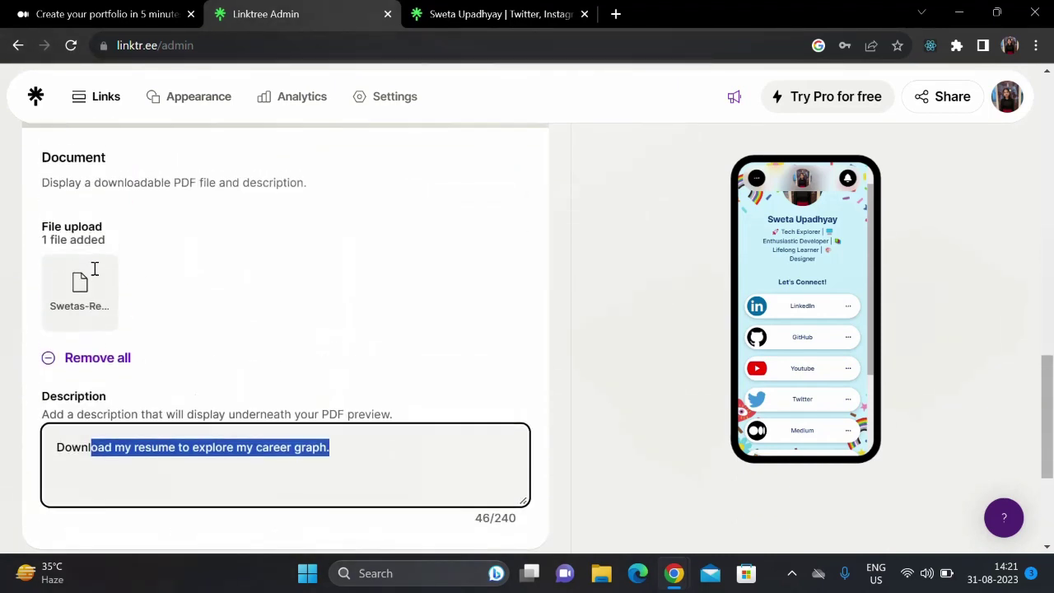
scroll(381, 261, up, 2)
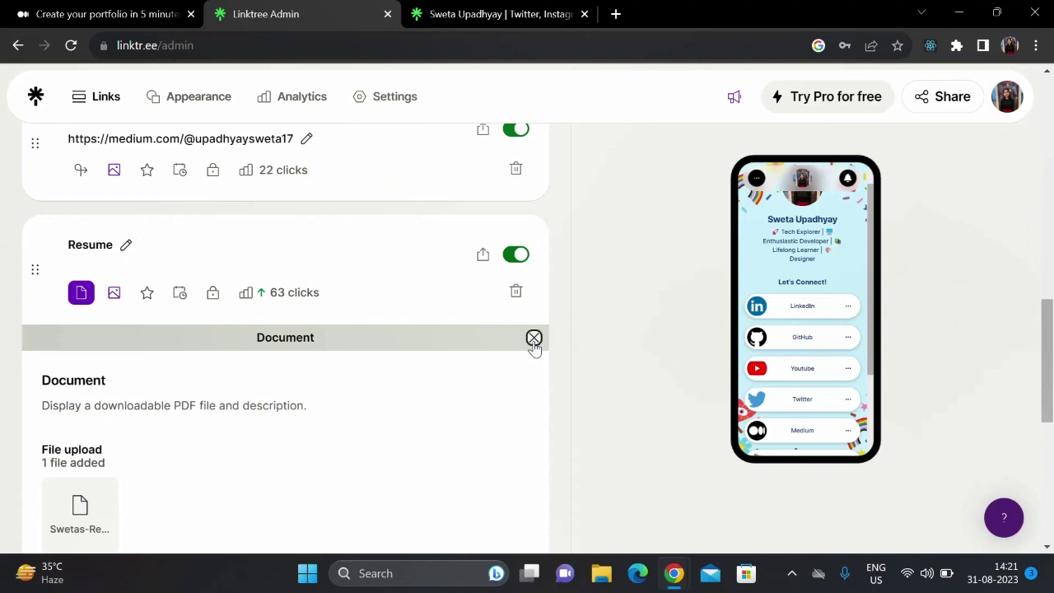
click(533, 338)
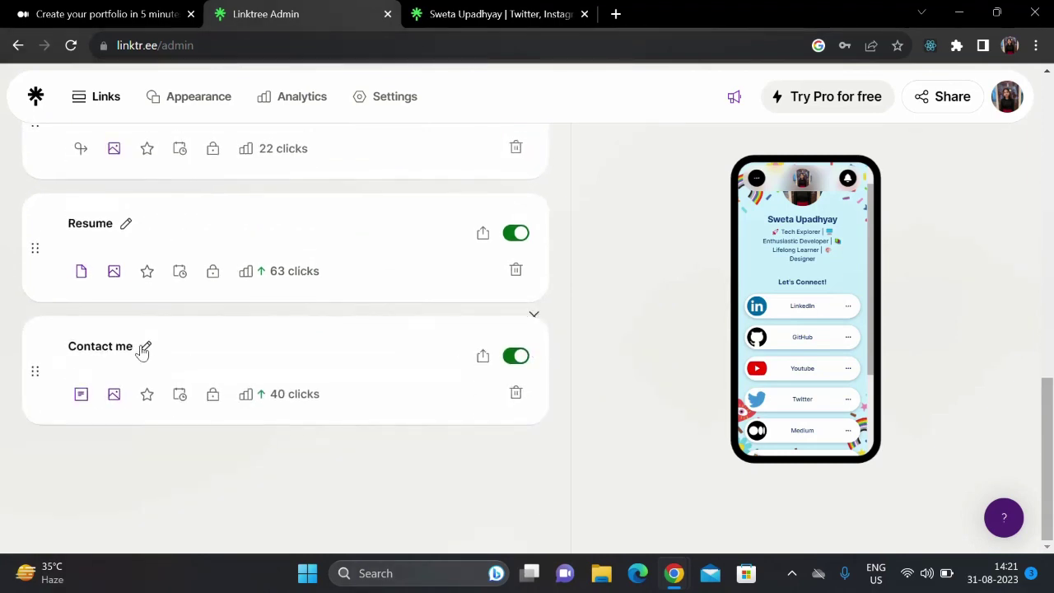
- Open the Contact me link's contact form settings and make the Country field required
click(142, 346)
scroll(804, 313, down, 3)
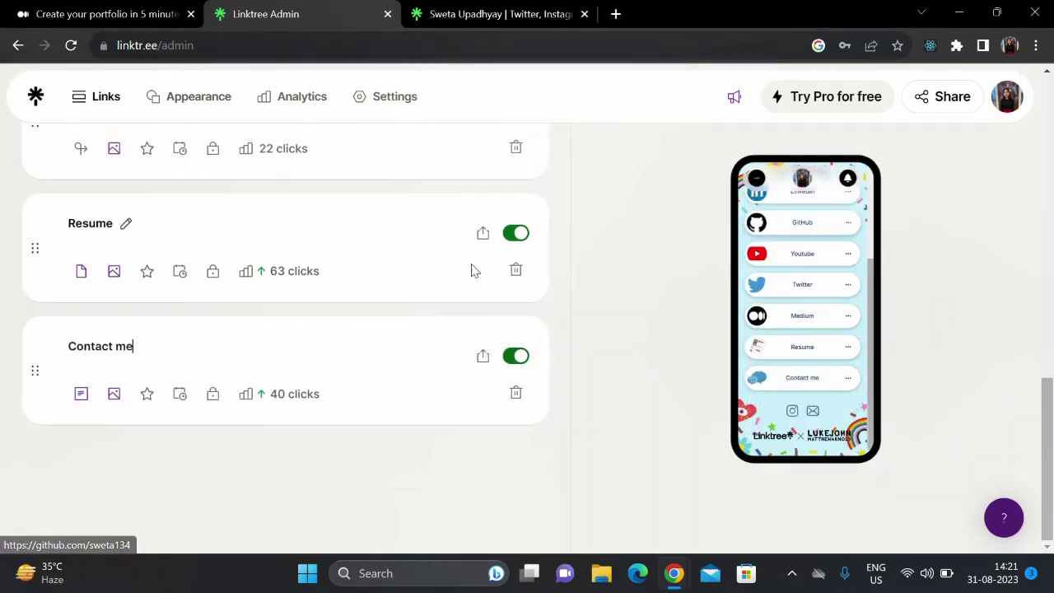
click(80, 395)
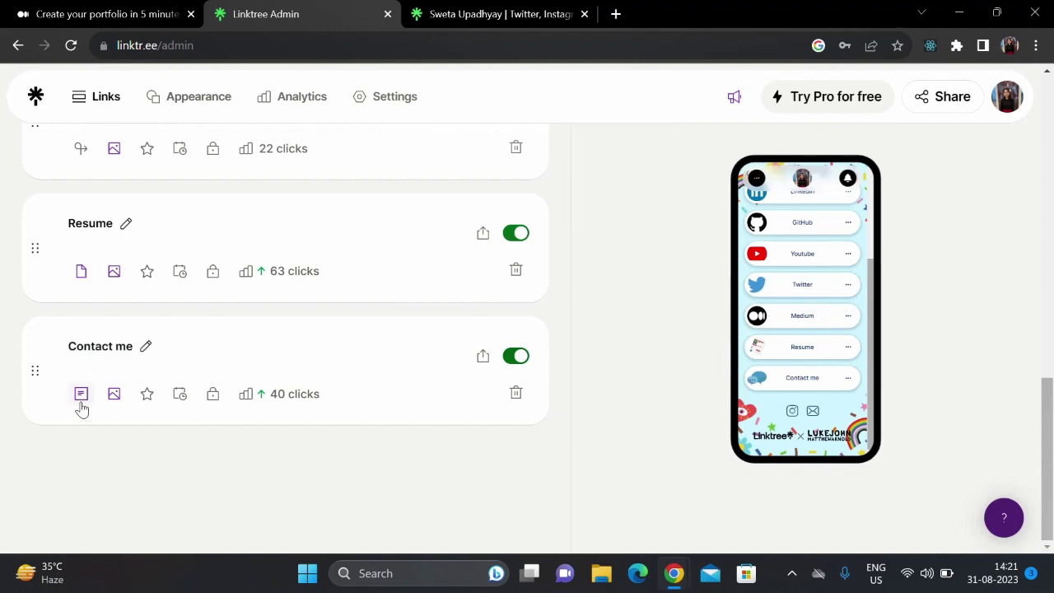
scroll(173, 421, down, 5)
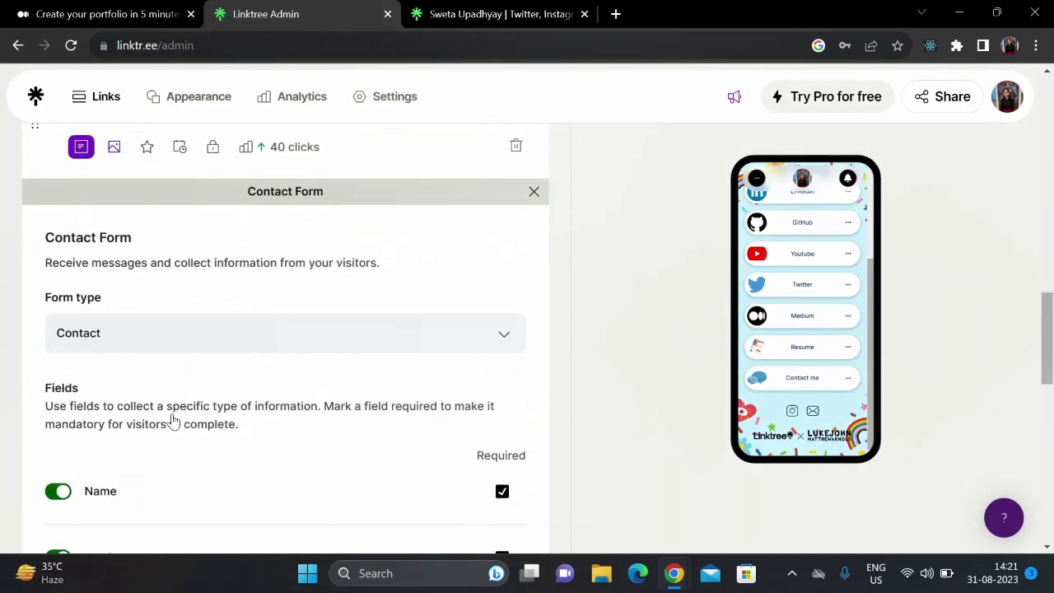
click(228, 217)
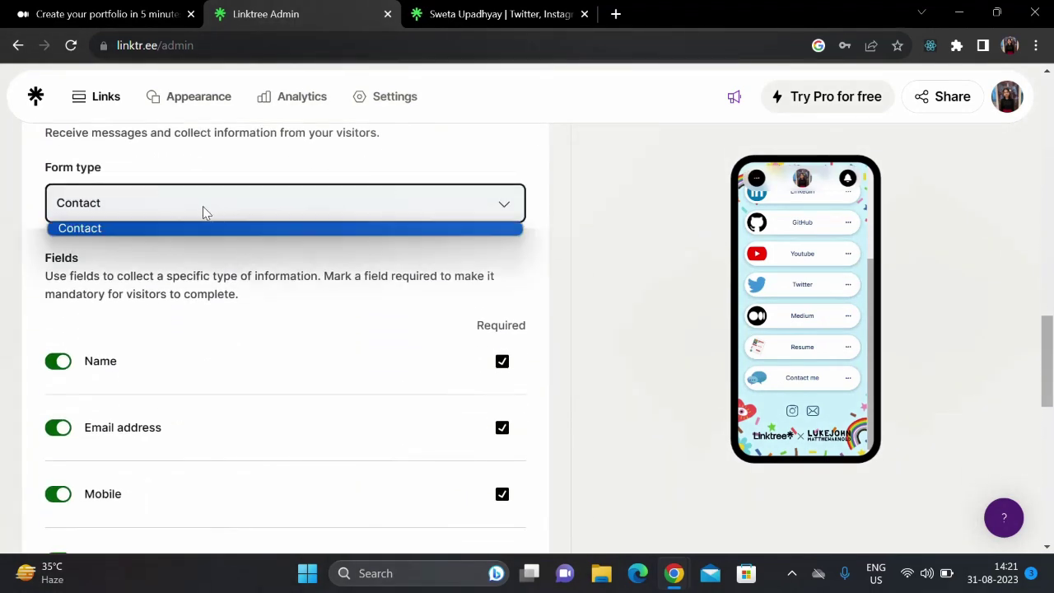
click(203, 211)
scroll(193, 265, down, 2)
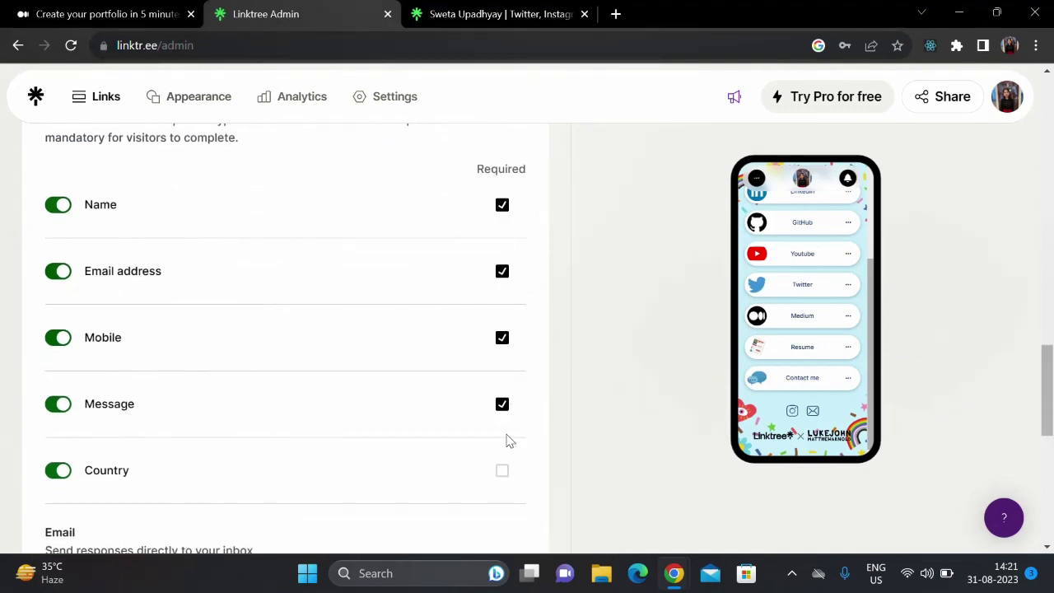
scroll(506, 441, down, 1)
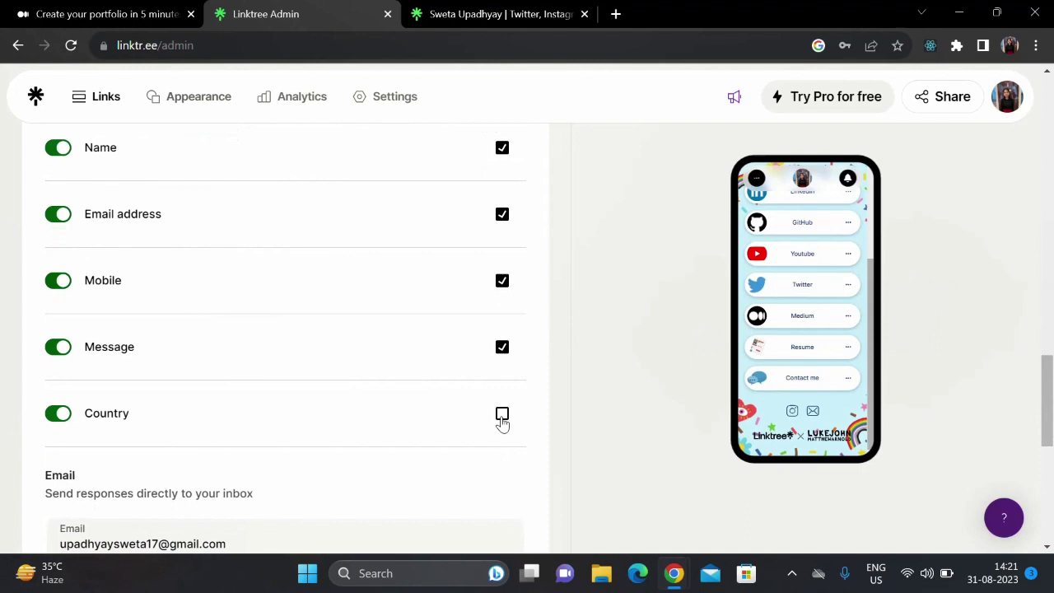
click(501, 414)
- Inspect the contact form's response email, description and thank-you message fields, and close the form settings
scroll(599, 354, down, 2)
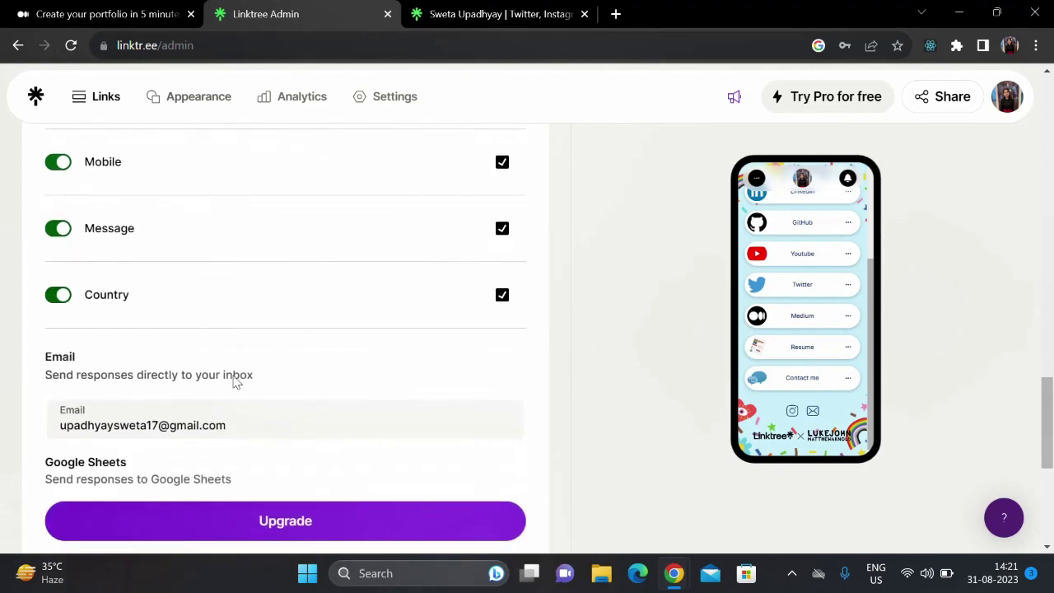
drag(255, 433, 26, 423)
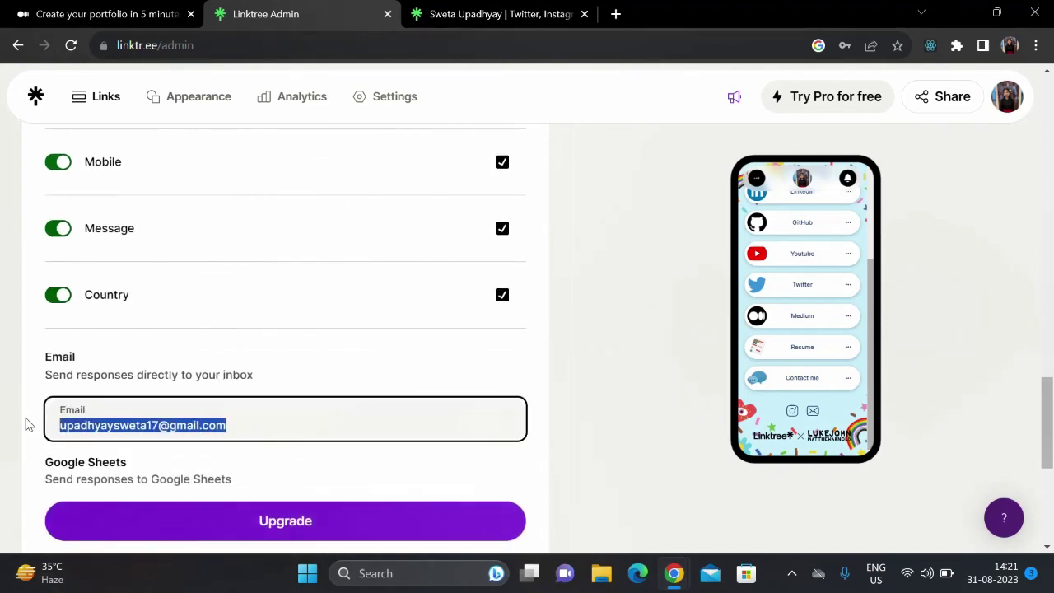
click(387, 414)
scroll(388, 414, up, 2)
scroll(388, 414, down, 3)
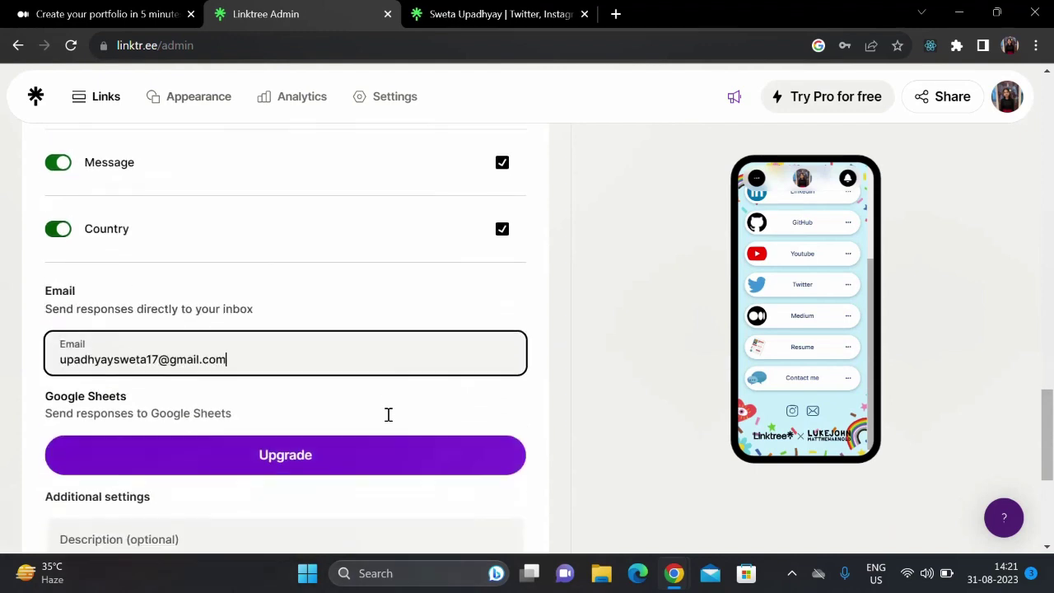
scroll(527, 323, down, 5)
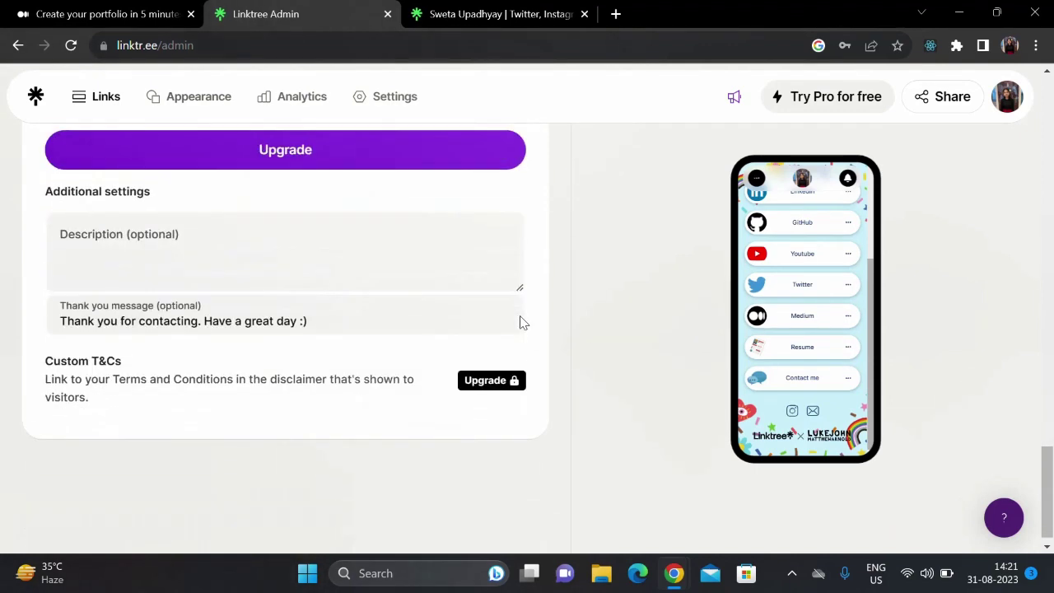
click(329, 301)
shift+click(118, 298)
click(189, 261)
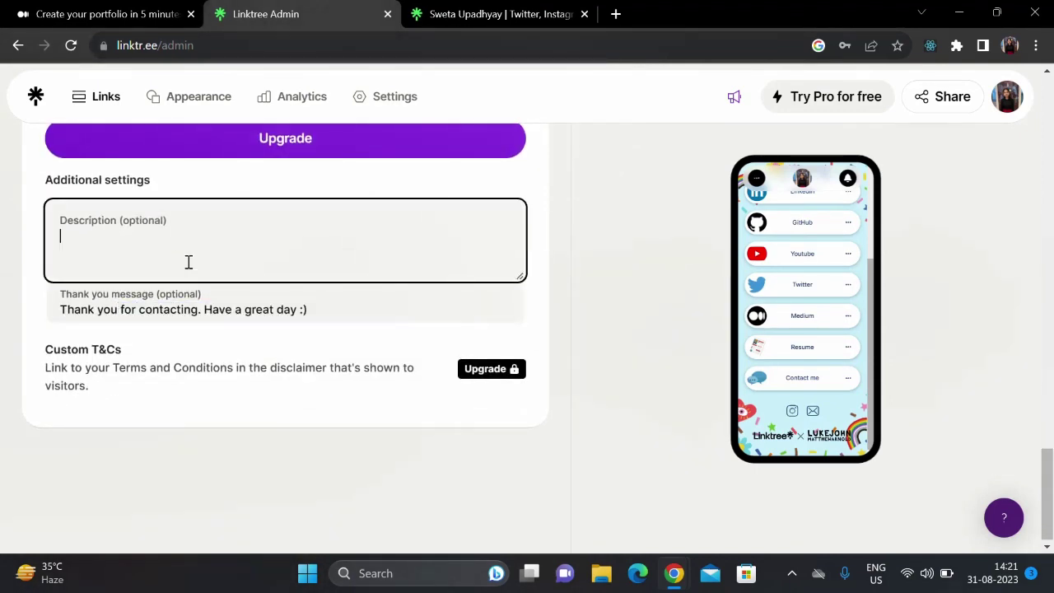
scroll(189, 262, up, 10)
scroll(188, 262, up, 3)
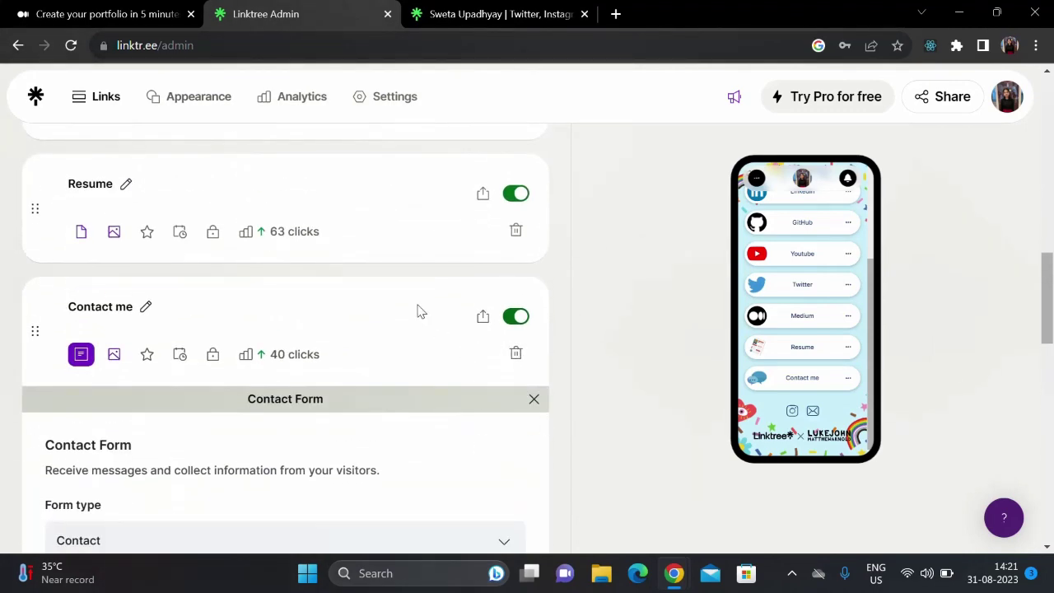
click(534, 399)
- Leave the links list and open the Linktree Appearance settings
scroll(70, 185, up, 8)
scroll(169, 143, up, 2)
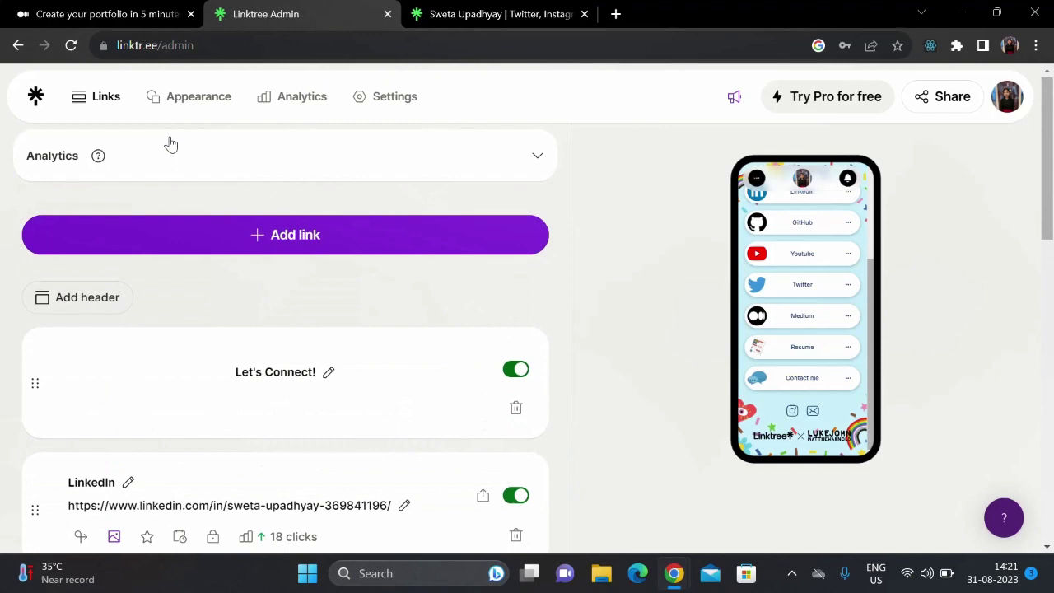
click(183, 104)
click(533, 12)
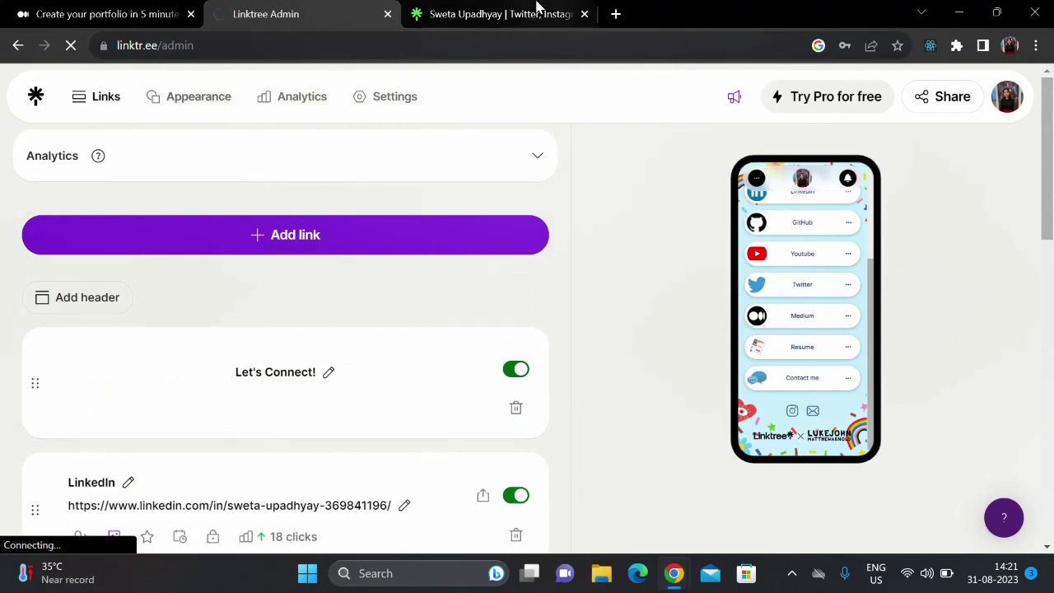
scroll(576, 321, down, 4)
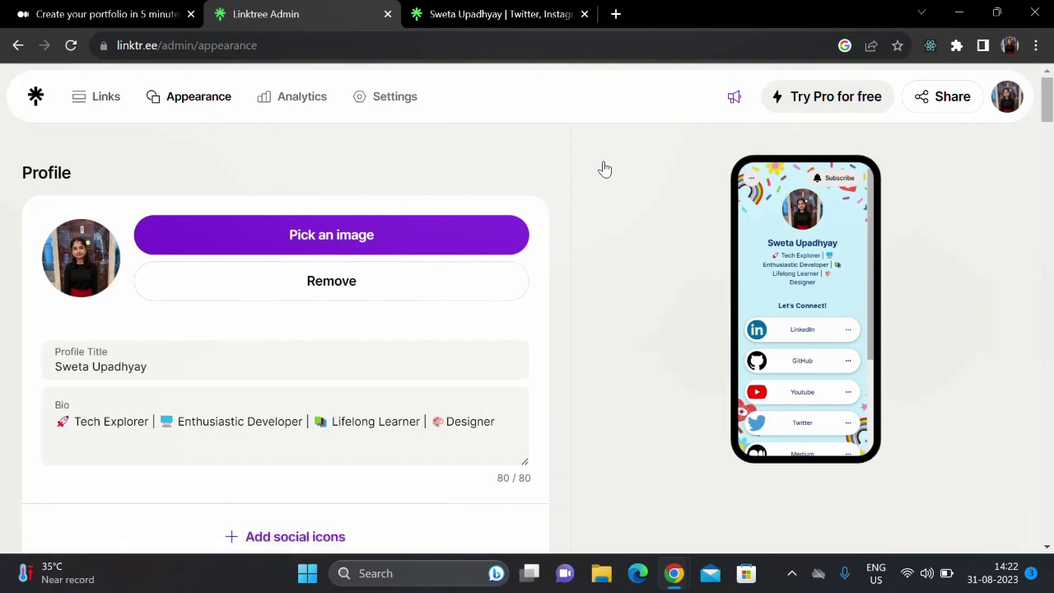
- Inspect the profile title and the bio text in the Profile section, highlighting each one
scroll(604, 168, down, 1)
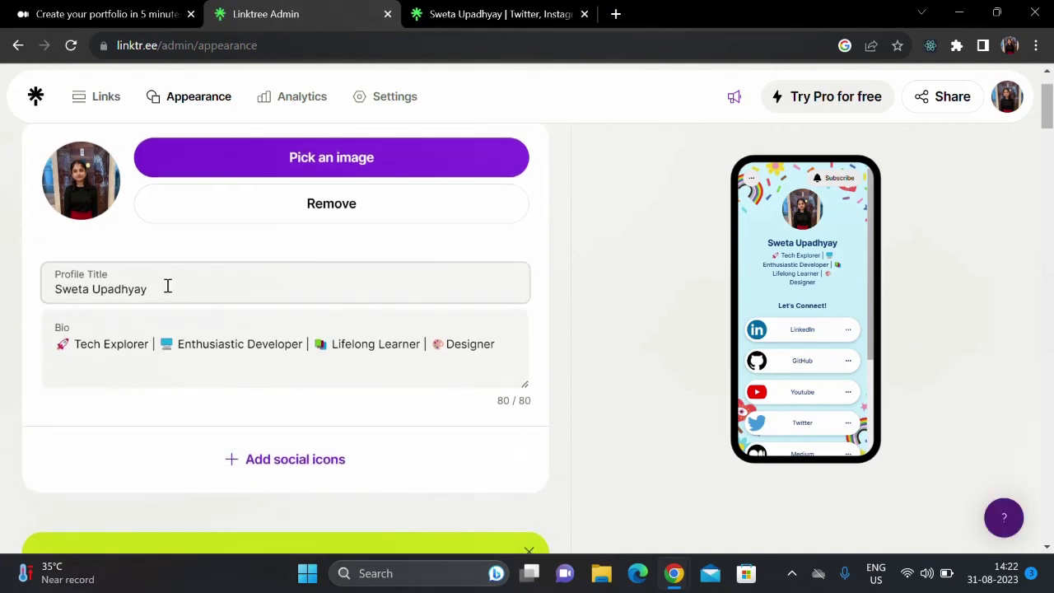
drag(167, 284, 44, 285)
click(29, 292)
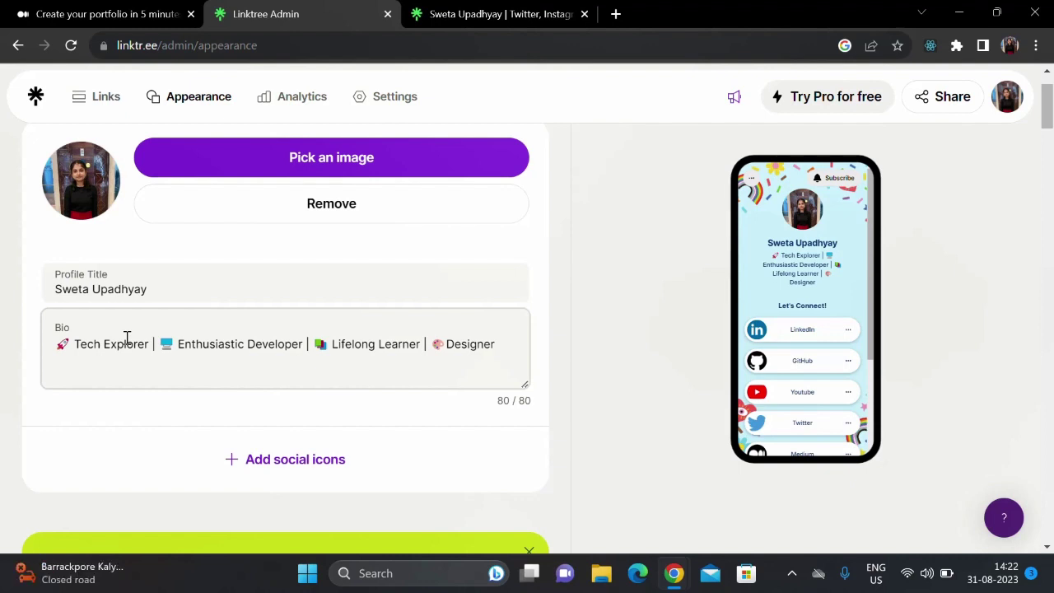
drag(508, 355, 30, 369)
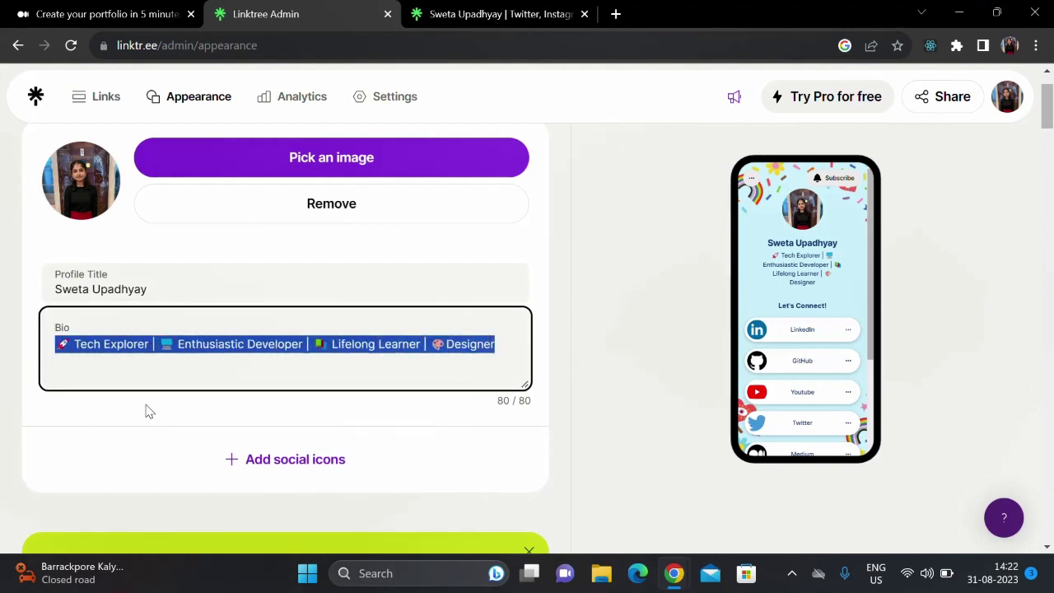
click(140, 367)
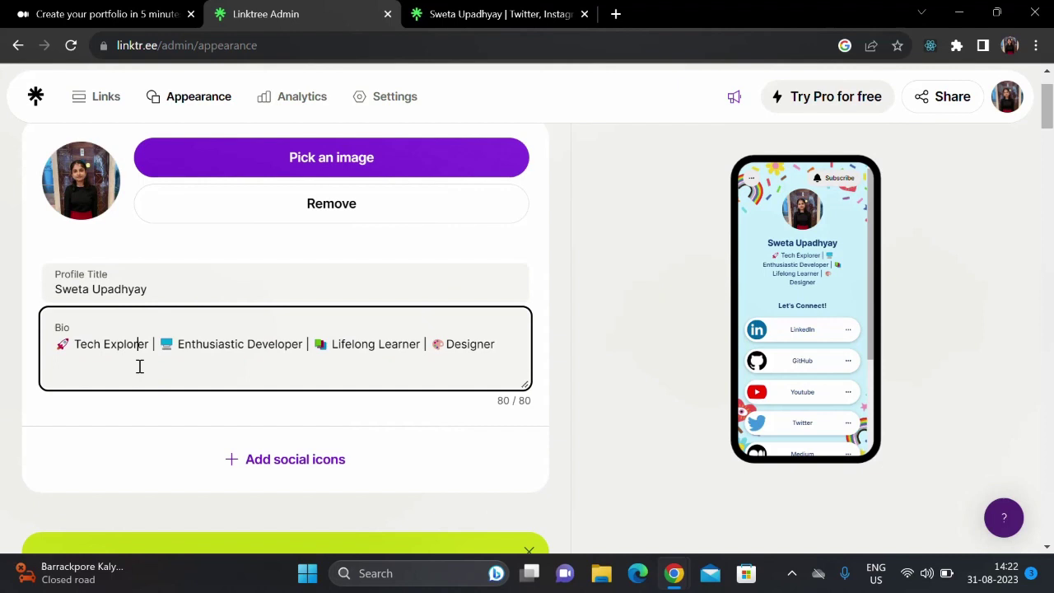
- Switch to the public Linktree page and highlight the bio beneath the profile name
click(506, 13)
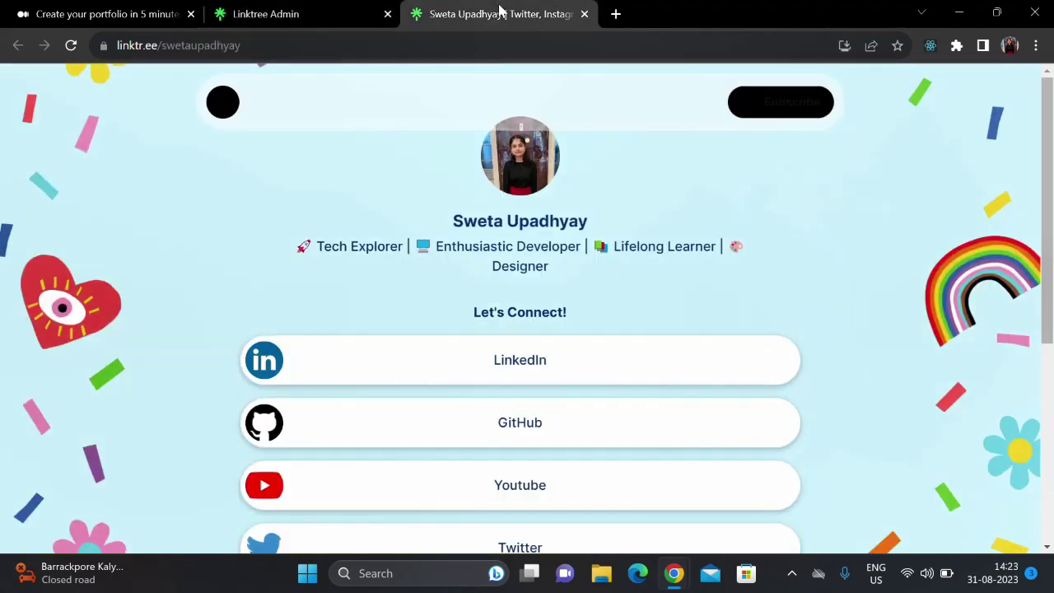
drag(295, 246, 579, 284)
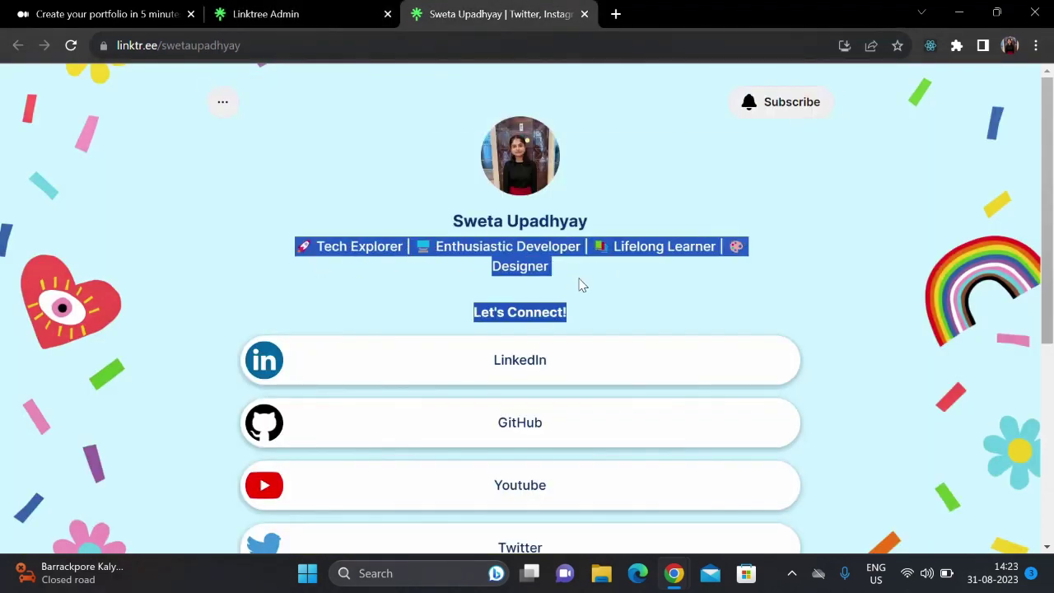
click(579, 279)
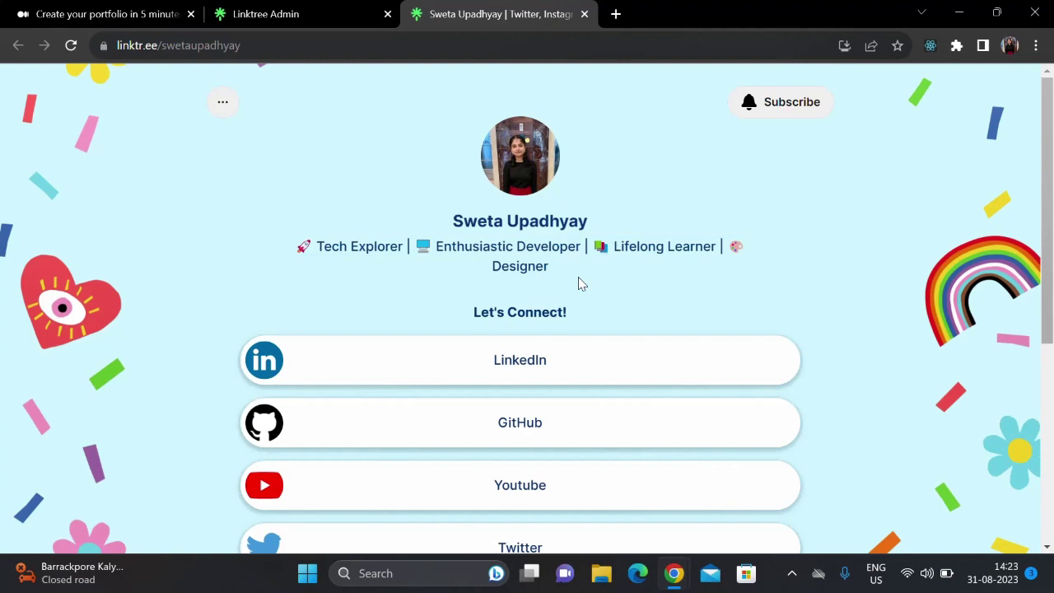
- Locate the option for adding social icons in the Appearance settings, and examine the existing social icons on the public page
click(288, 13)
scroll(329, 201, down, 2)
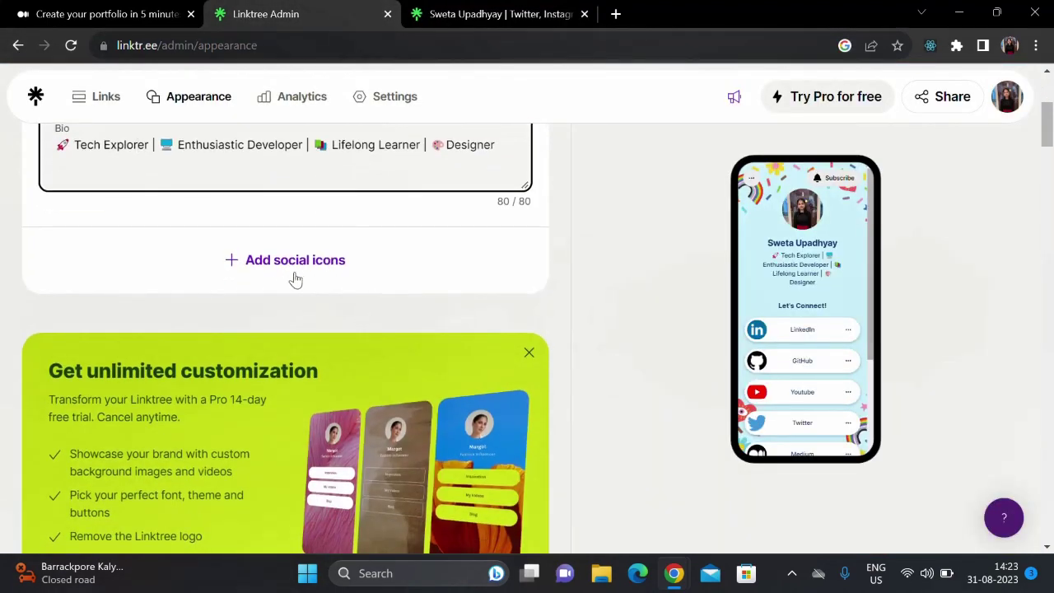
click(485, 11)
scroll(489, 242, down, 5)
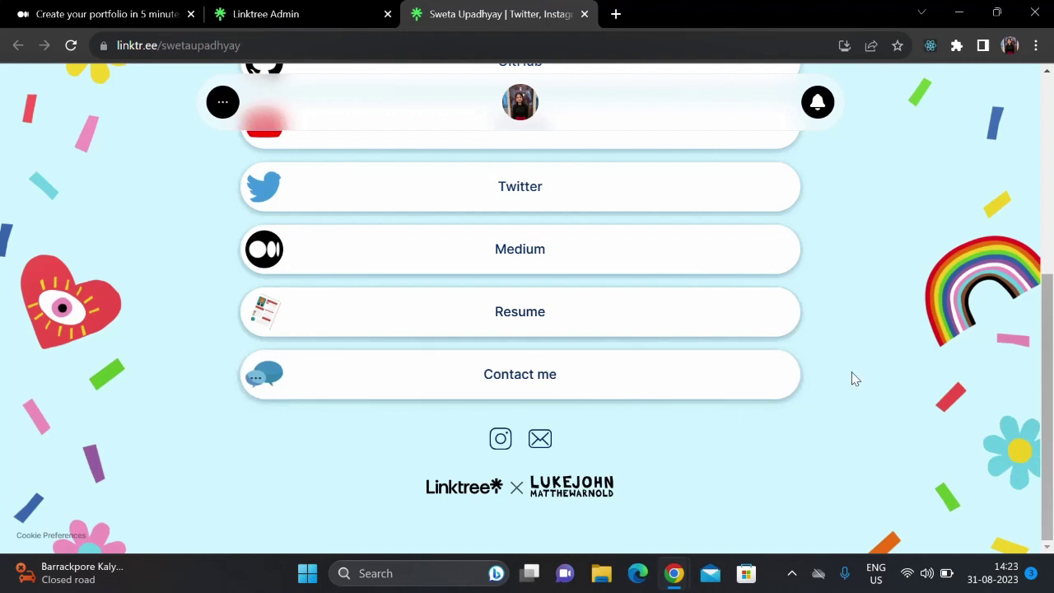
scroll(576, 452, up, 1)
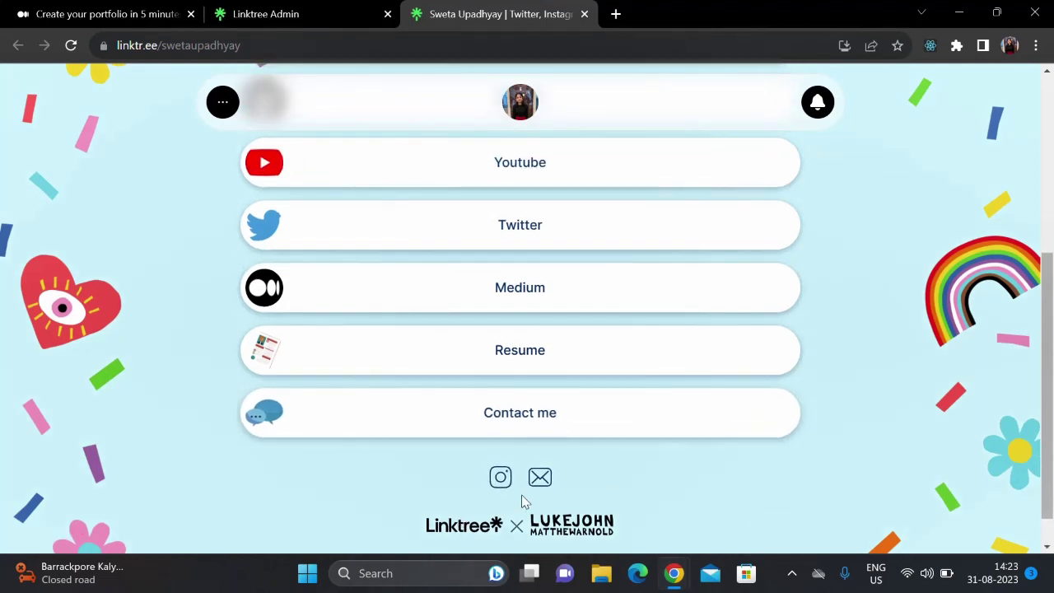
scroll(609, 470, up, 4)
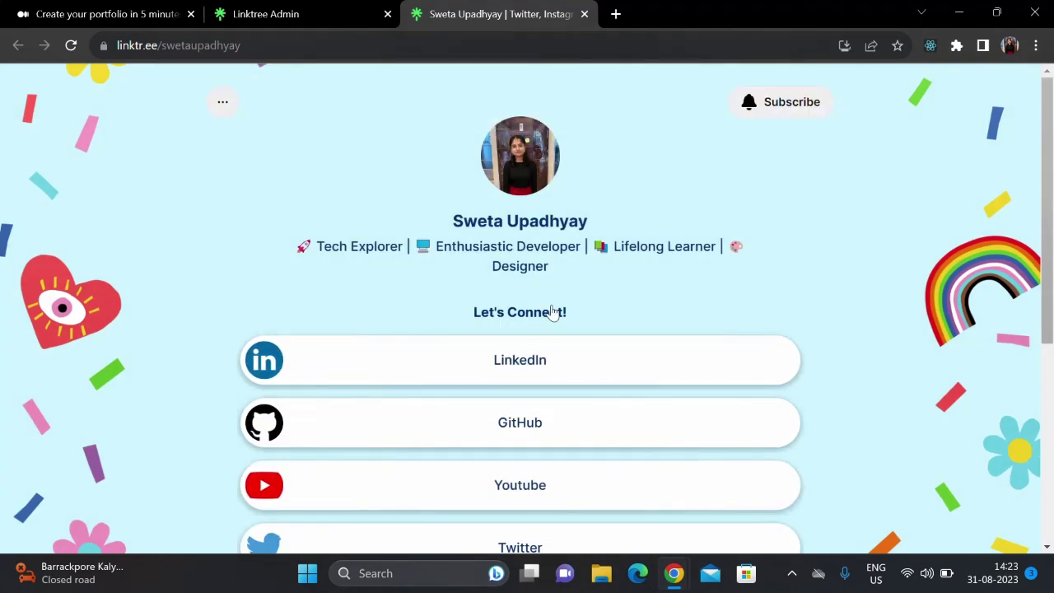
- Look through the public page from the profile header down to the Instagram and email icons beneath the links
scroll(552, 313, down, 5)
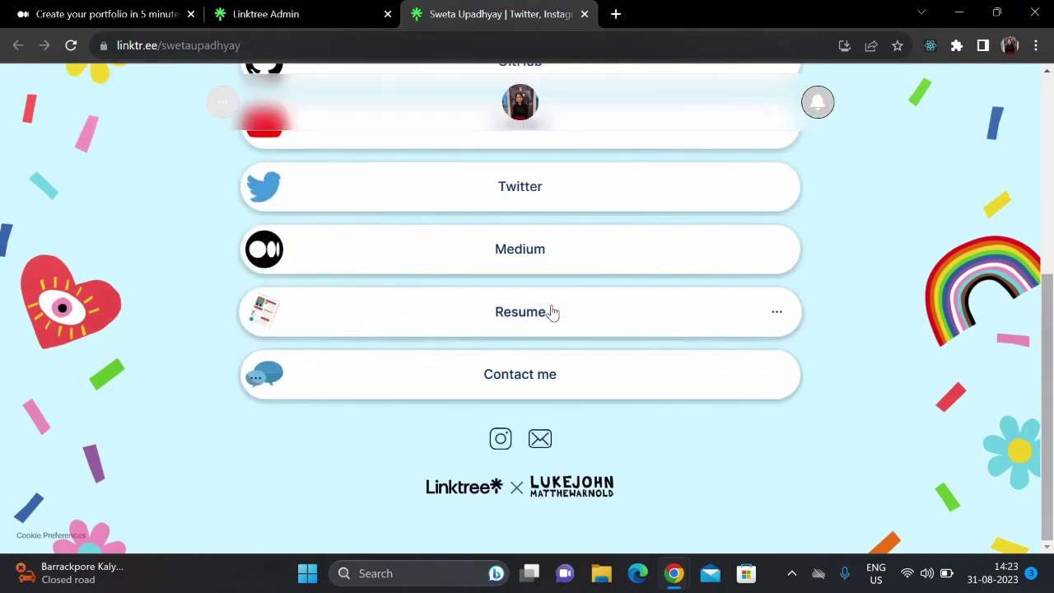
scroll(552, 313, up, 5)
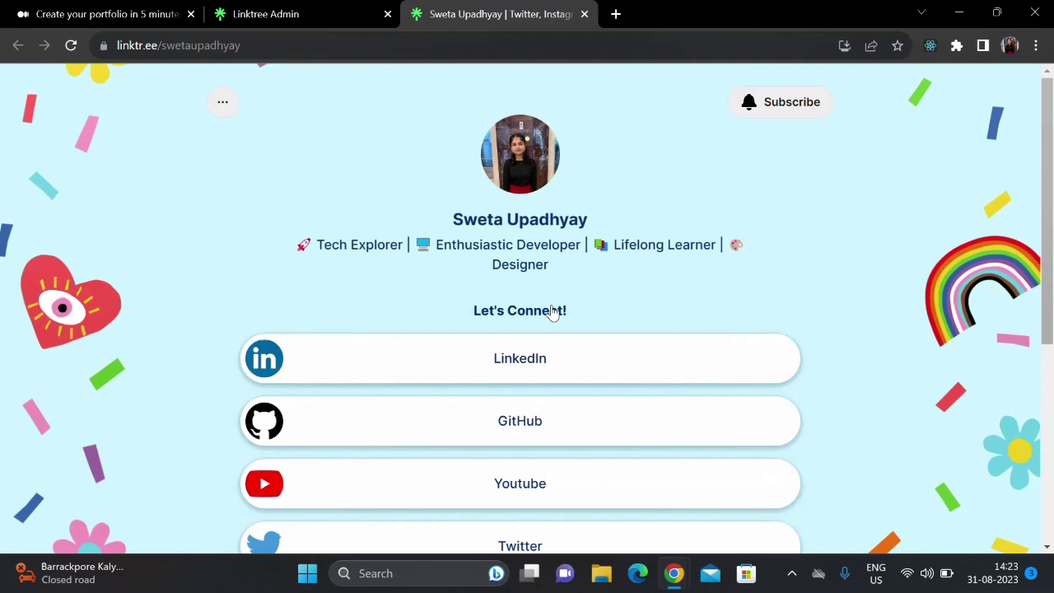
scroll(551, 309, down, 4)
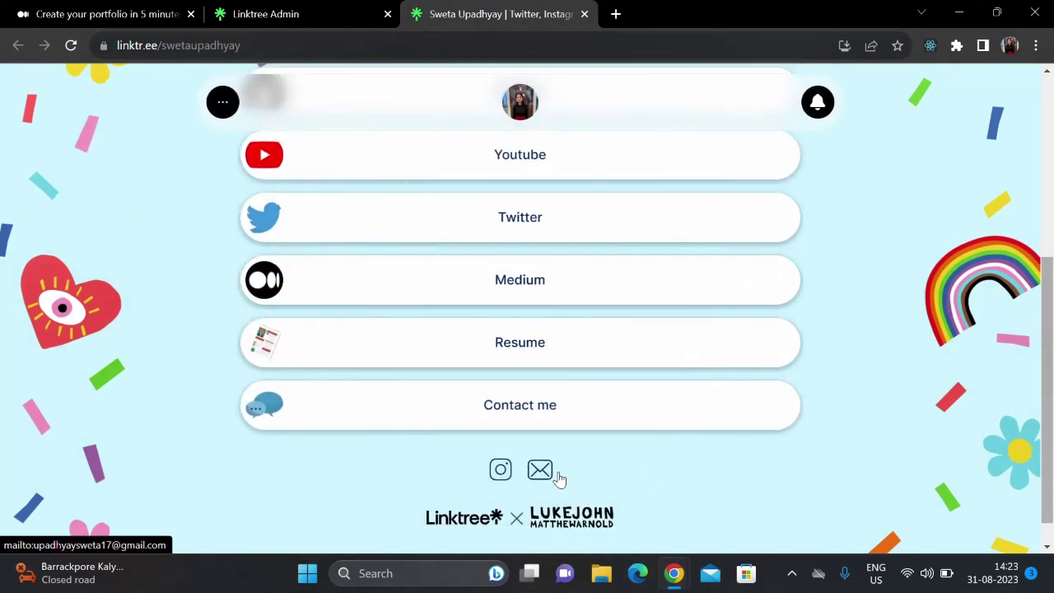
scroll(559, 478, up, 5)
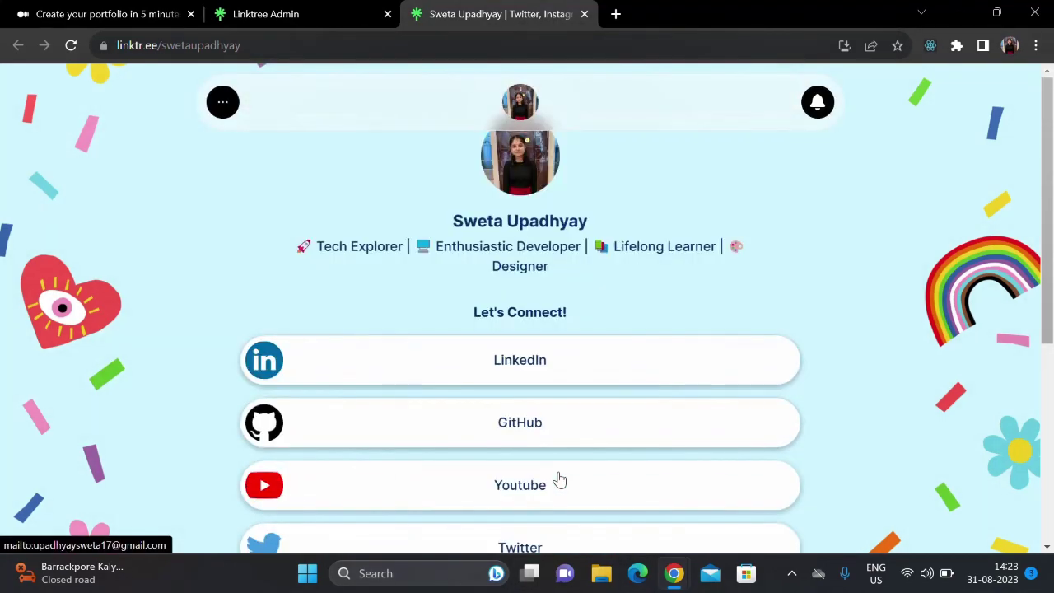
- Switch to the Linktree admin and browse the Themes section down to the selected Linktree x Luke John Matthew Arnold theme
click(341, 10)
scroll(323, 323, down, 5)
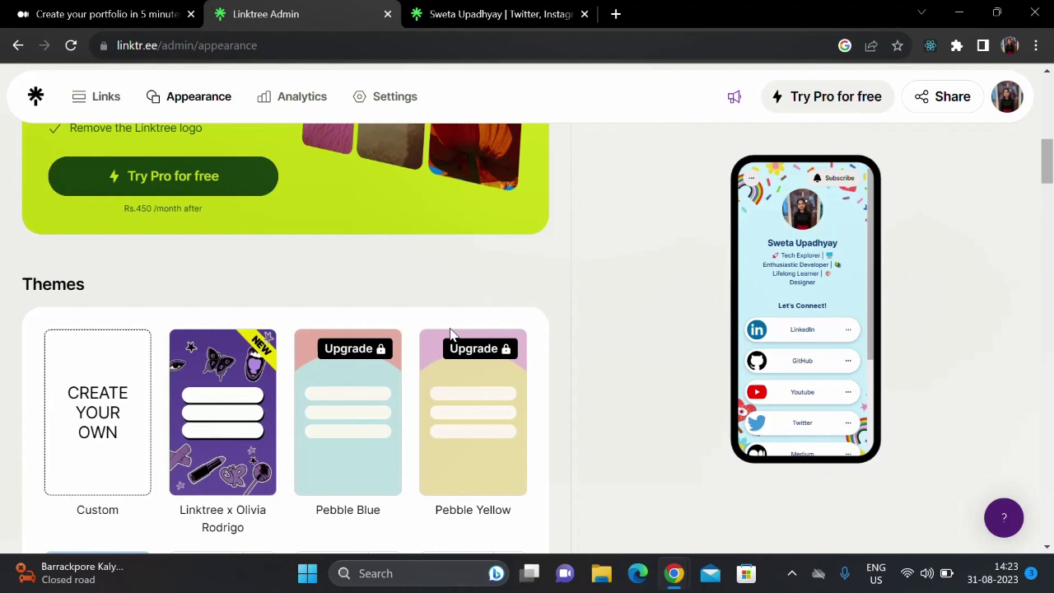
scroll(449, 333, down, 1)
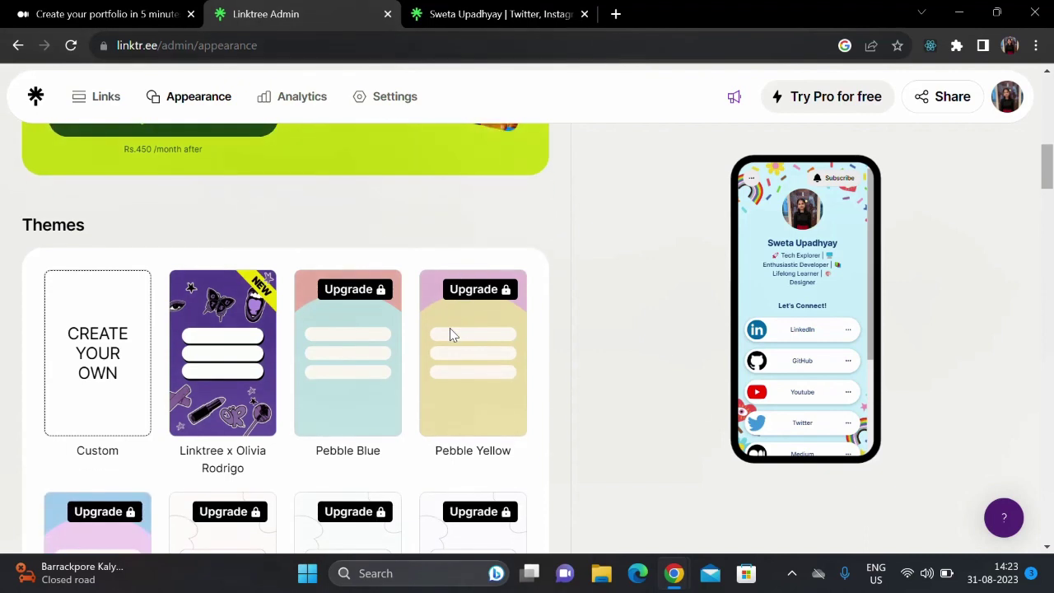
scroll(502, 346, down, 3)
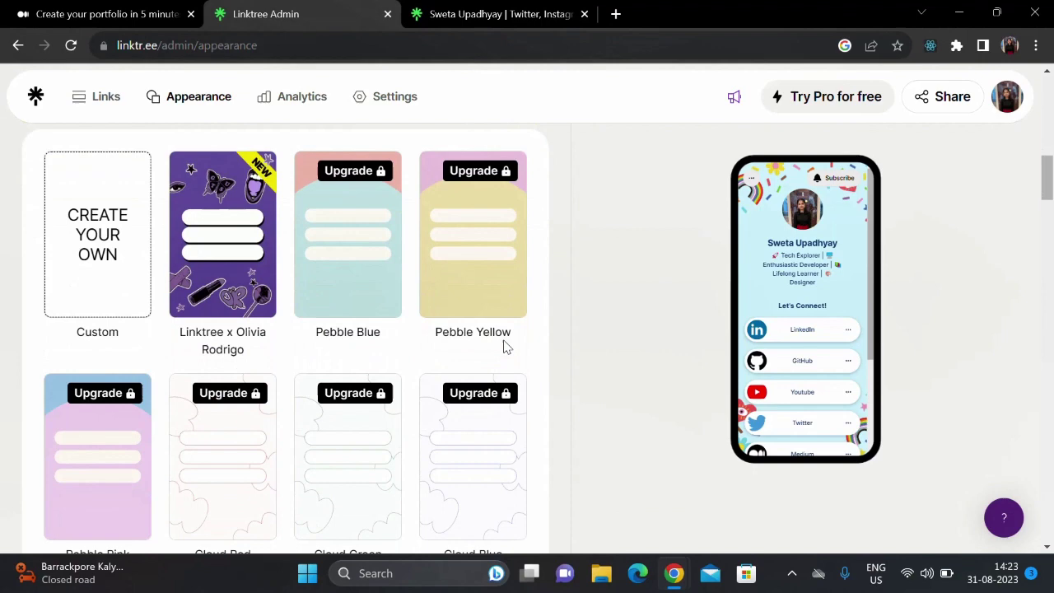
scroll(480, 340, down, 9)
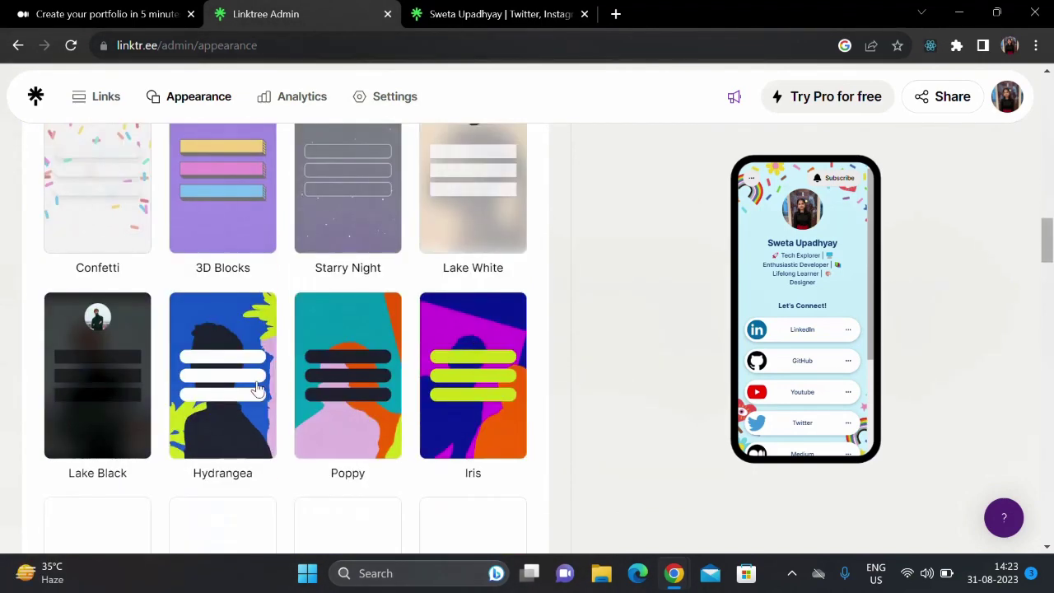
scroll(255, 387, down, 3)
scroll(382, 352, down, 3)
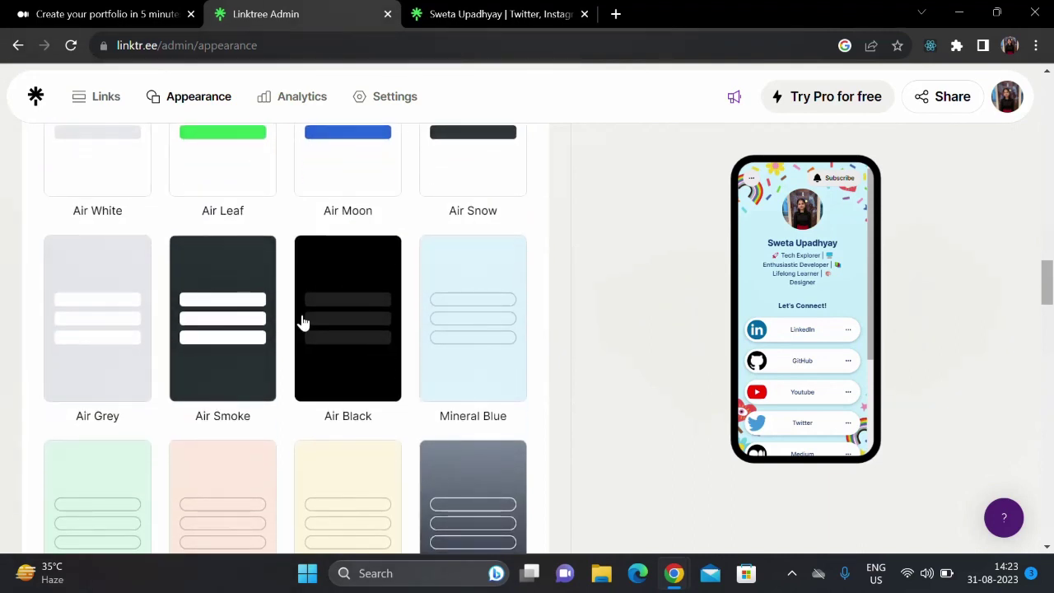
scroll(303, 321, down, 6)
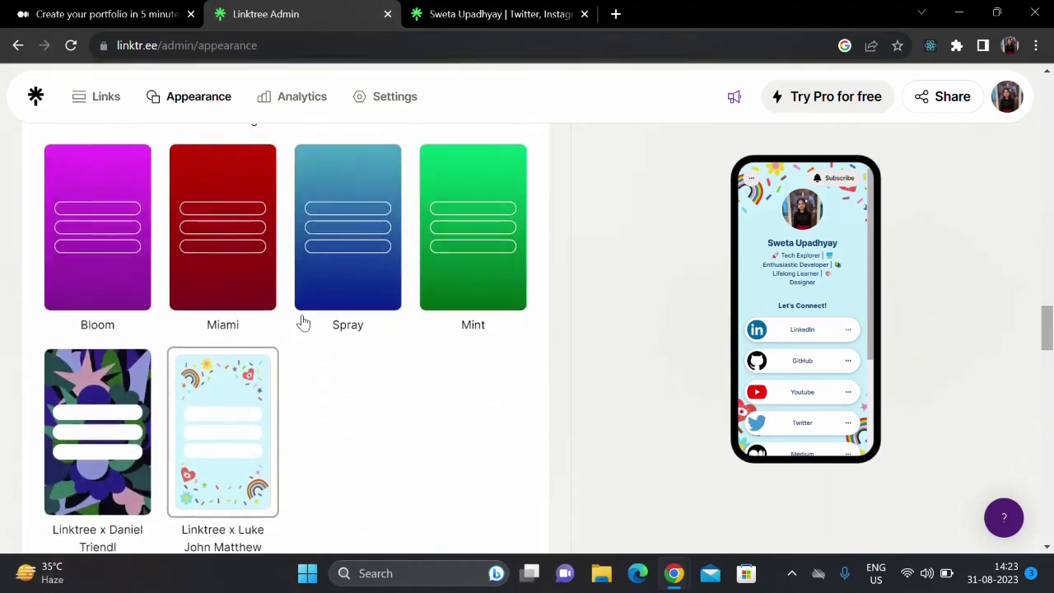
scroll(218, 461, down, 1)
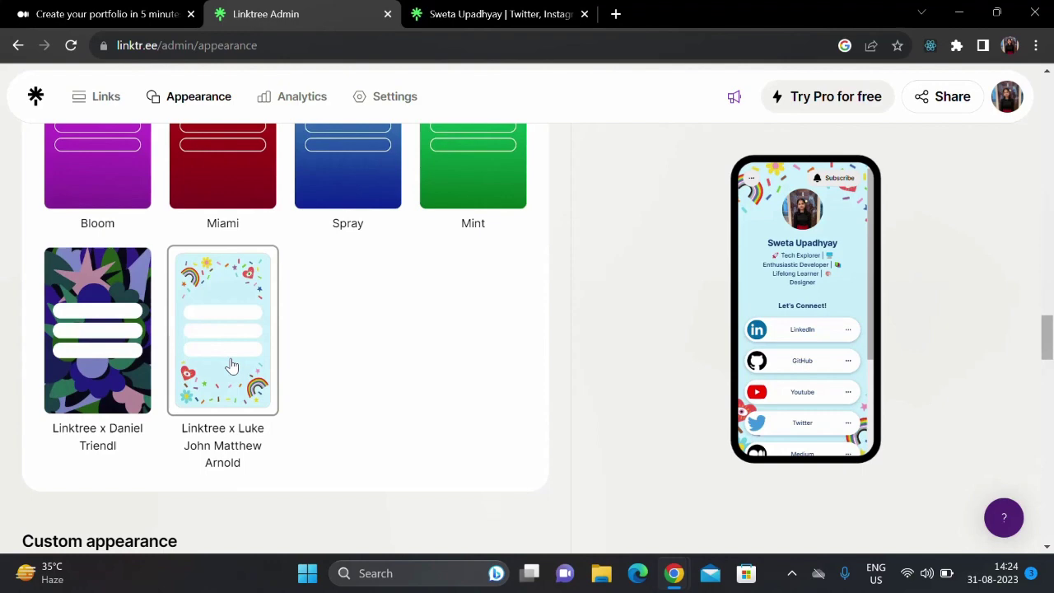
- Examine the Custom appearance section's background options, from Flat Colour and Gradient to the patterns and background color
scroll(469, 324, down, 4)
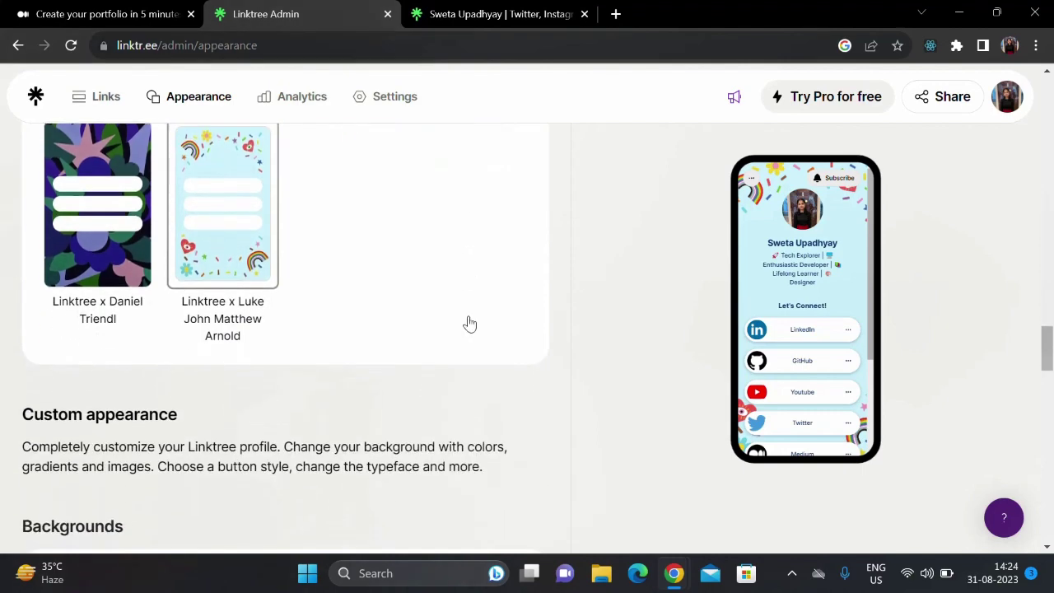
scroll(469, 323, down, 2)
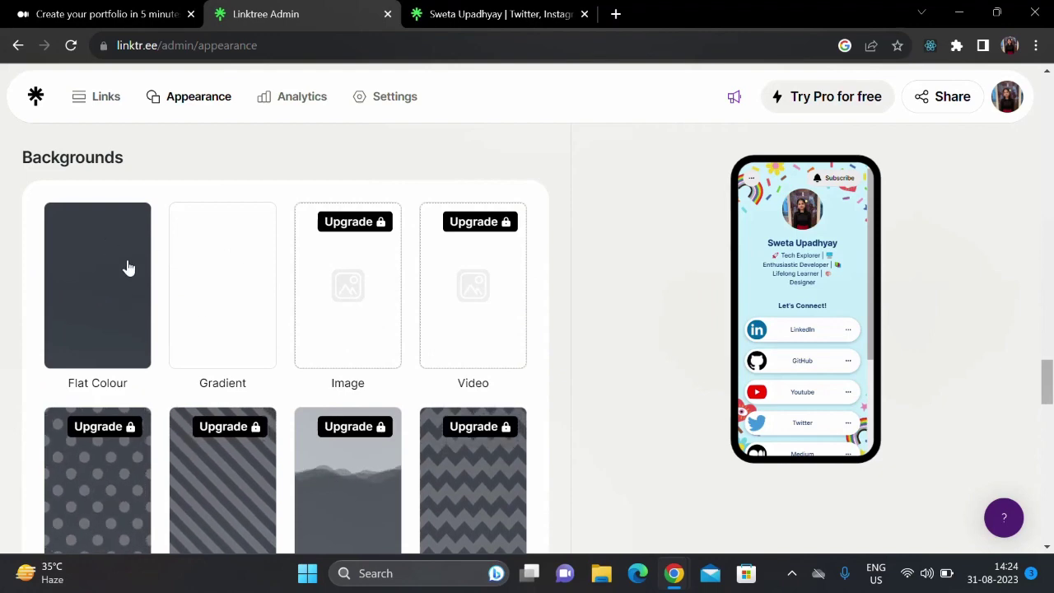
scroll(247, 277, down, 7)
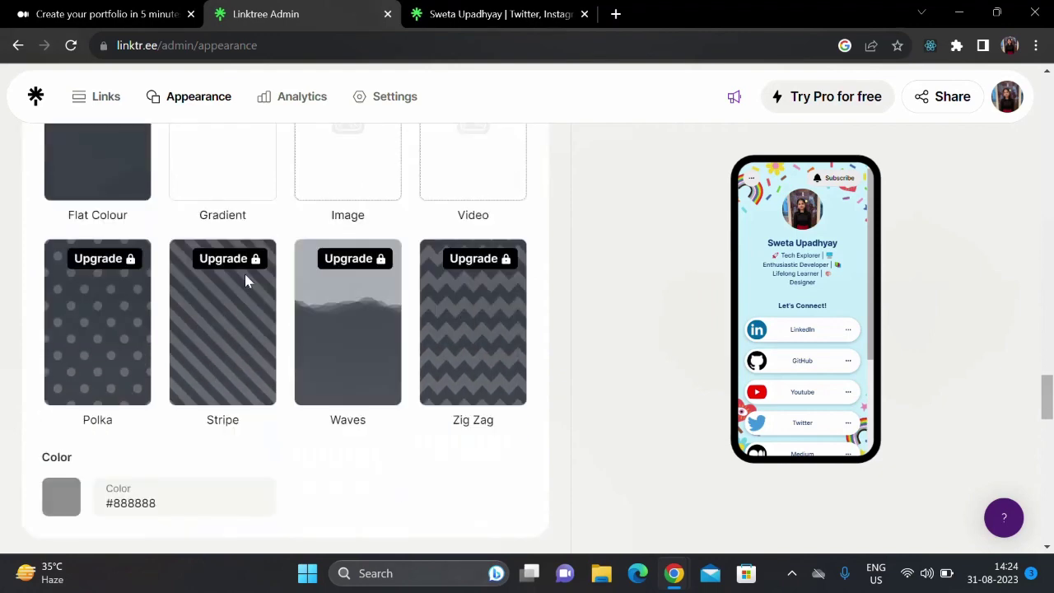
scroll(208, 246, up, 3)
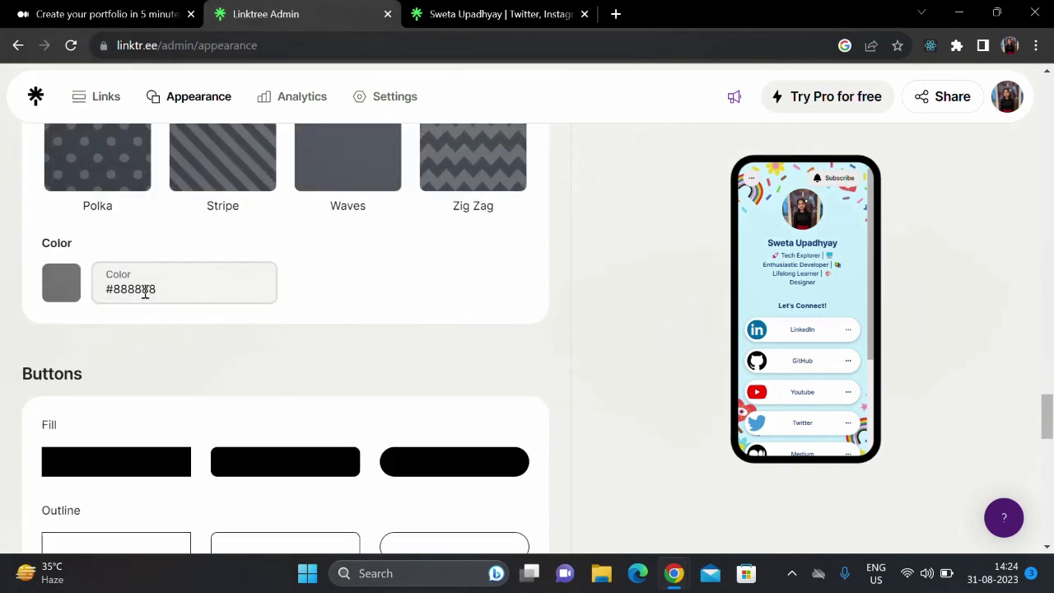
- Review the Fill, Outline, Soft shadow and Hard shadow button styles and compare them with the links in the phone preview
scroll(143, 291, down, 1)
scroll(145, 291, down, 1)
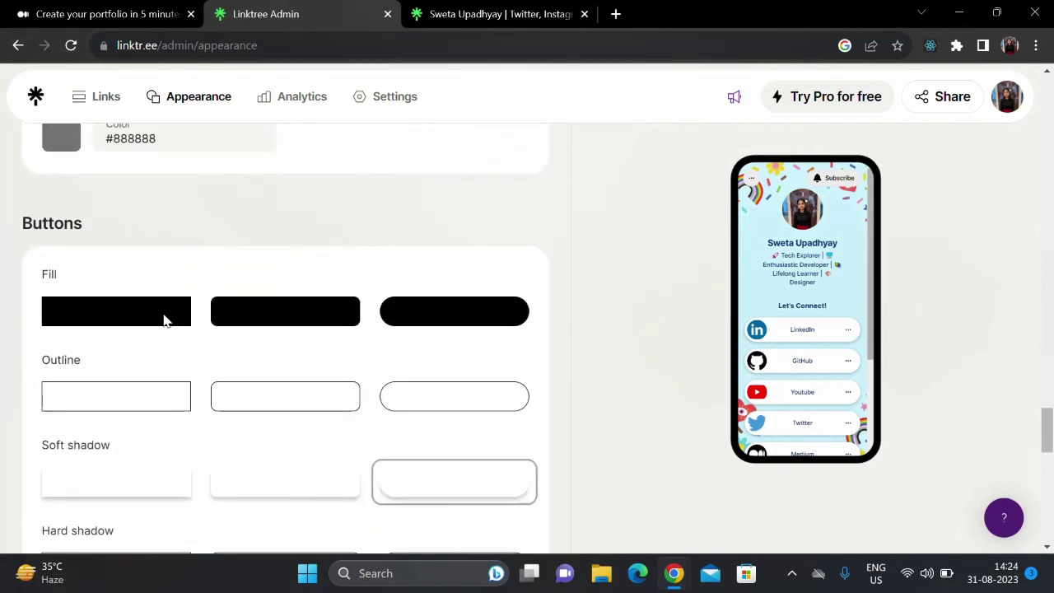
scroll(811, 332, down, 3)
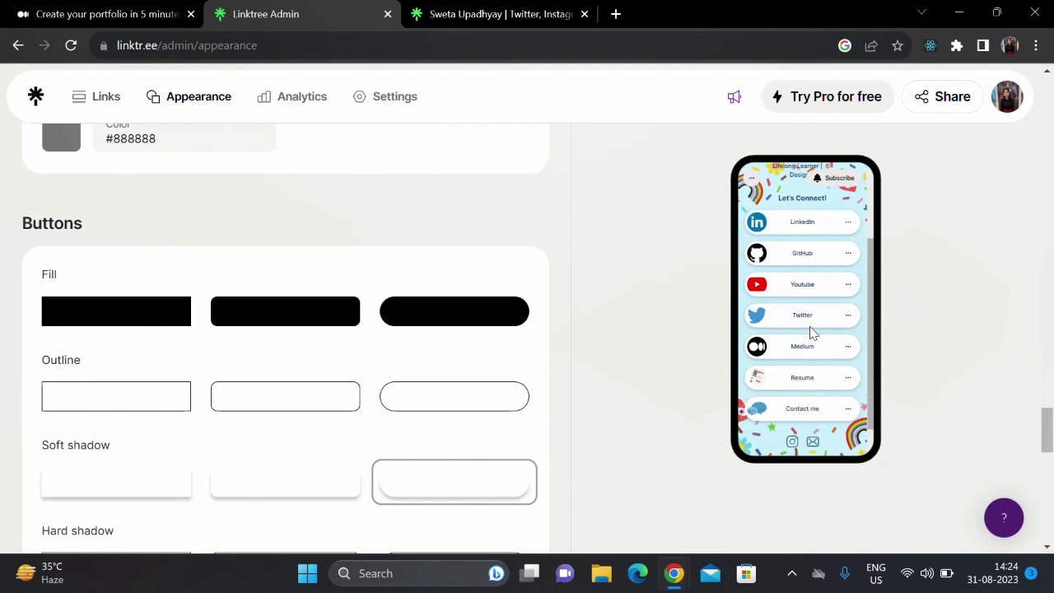
scroll(460, 333, down, 1)
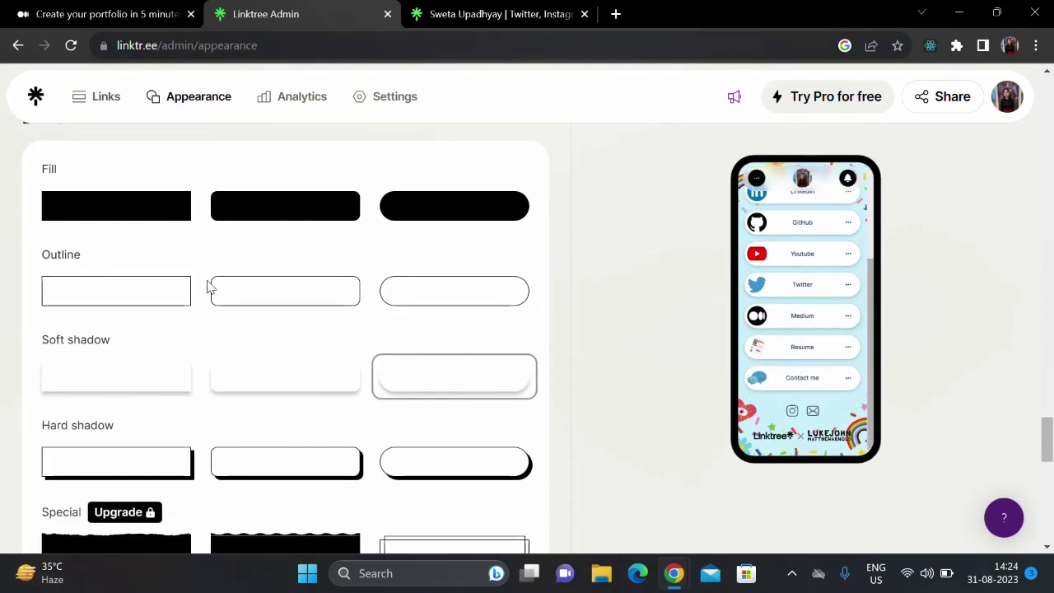
scroll(337, 289, down, 2)
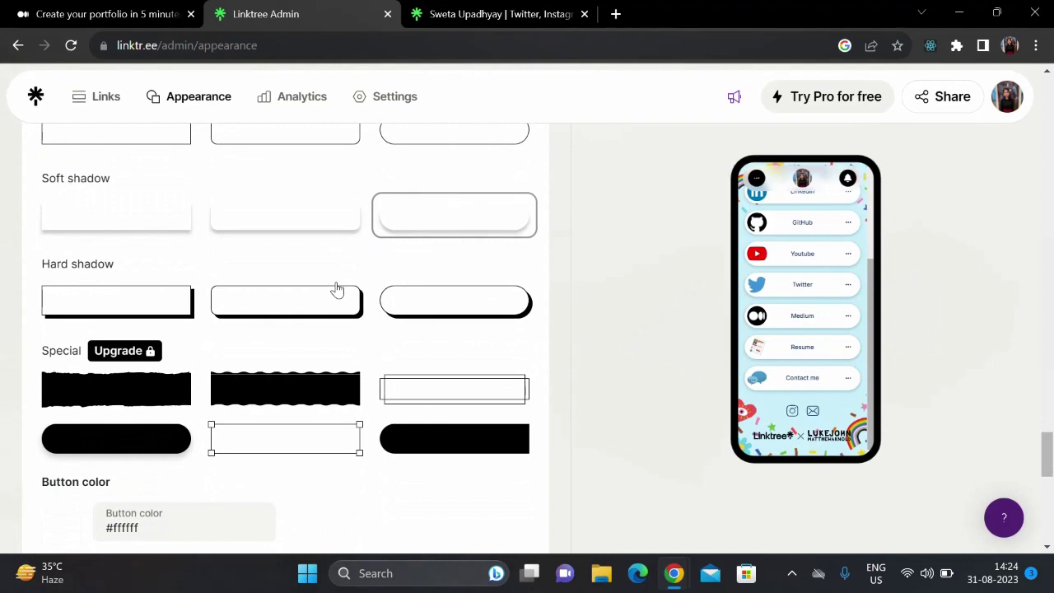
- Inspect the button color settings, focusing the button font color and shadow color values
scroll(337, 287, down, 2)
scroll(83, 367, down, 1)
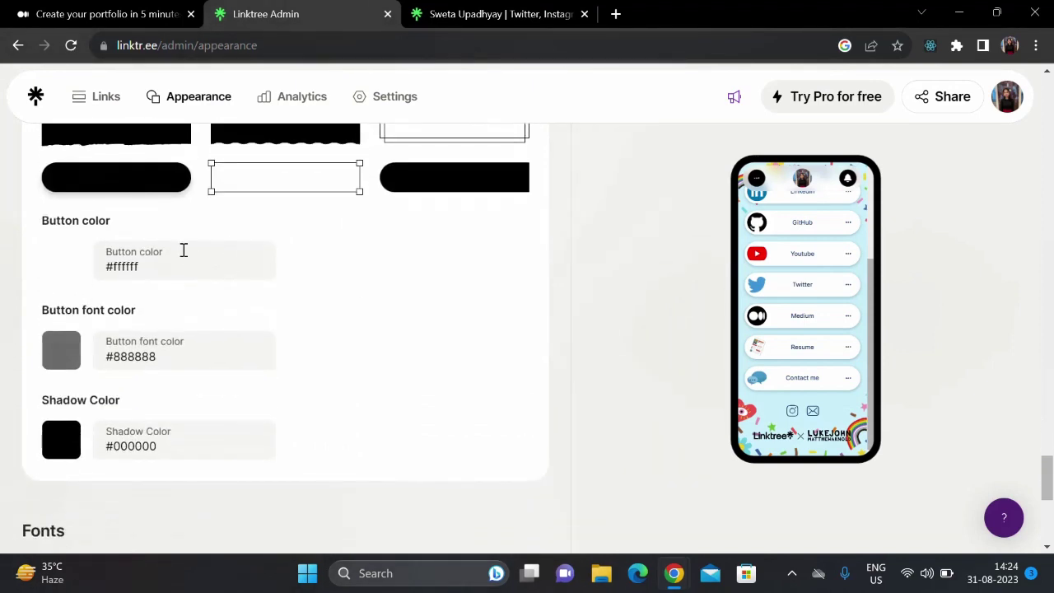
click(202, 344)
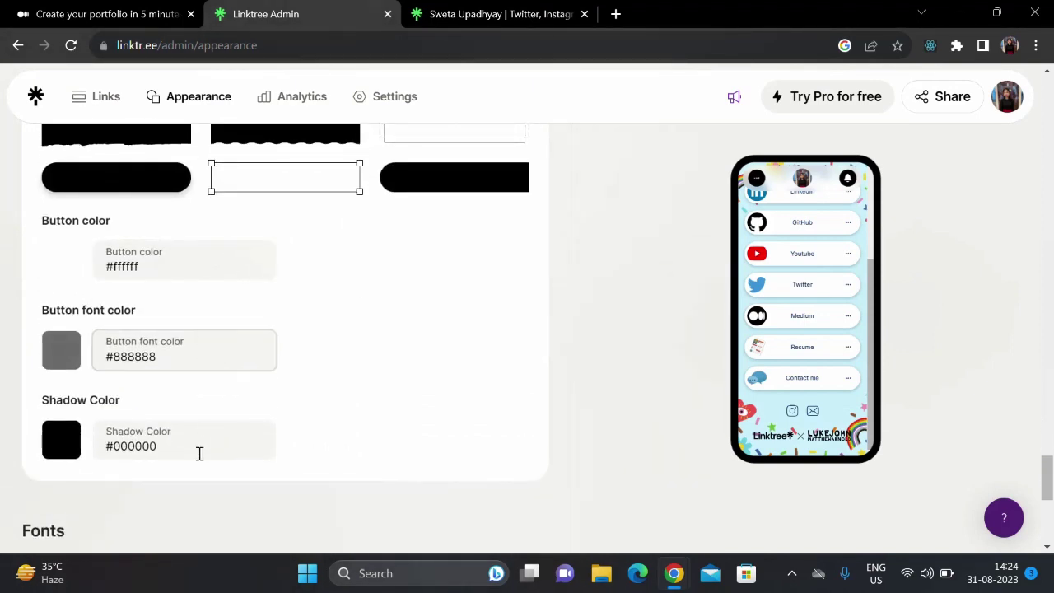
click(203, 445)
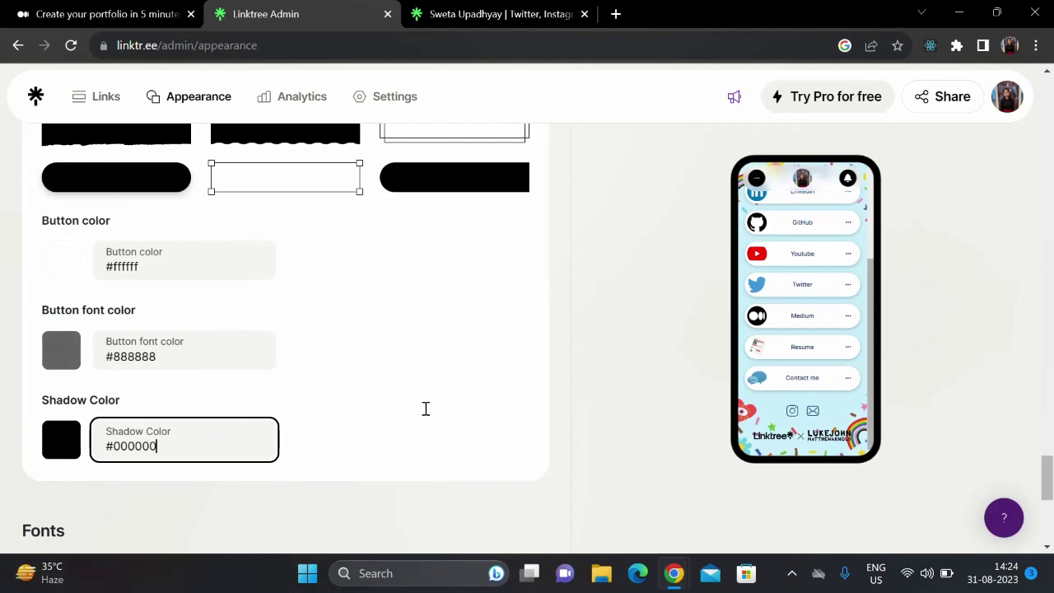
- Examine the font and font color settings and the option to hide the Linktree logo
scroll(425, 408, down, 2)
scroll(369, 348, down, 2)
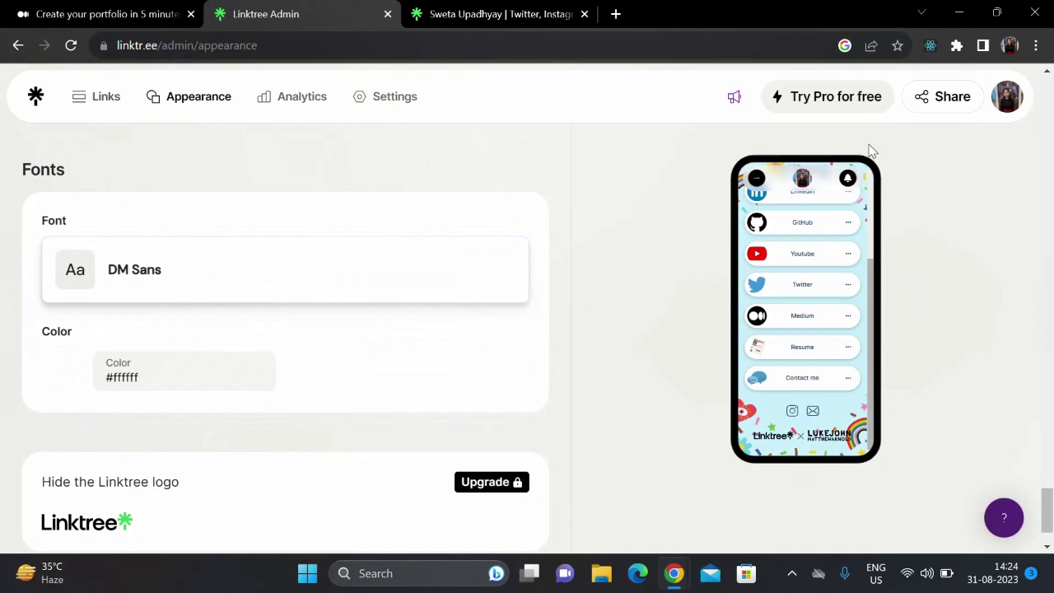
scroll(629, 310, down, 1)
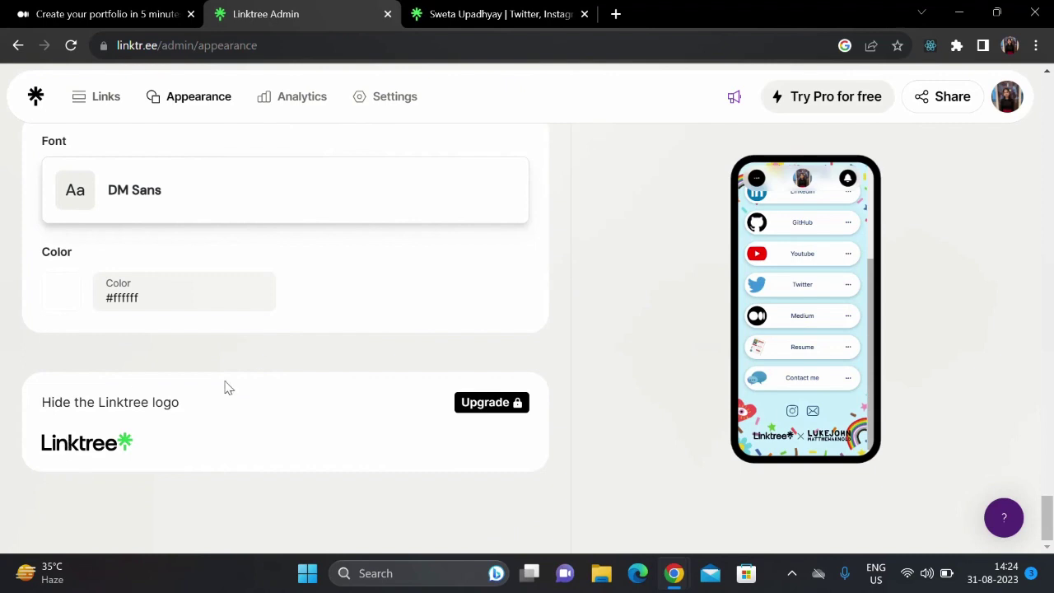
- Compare the public page with the phone preview in the Appearance settings, then return to the settings
click(482, 16)
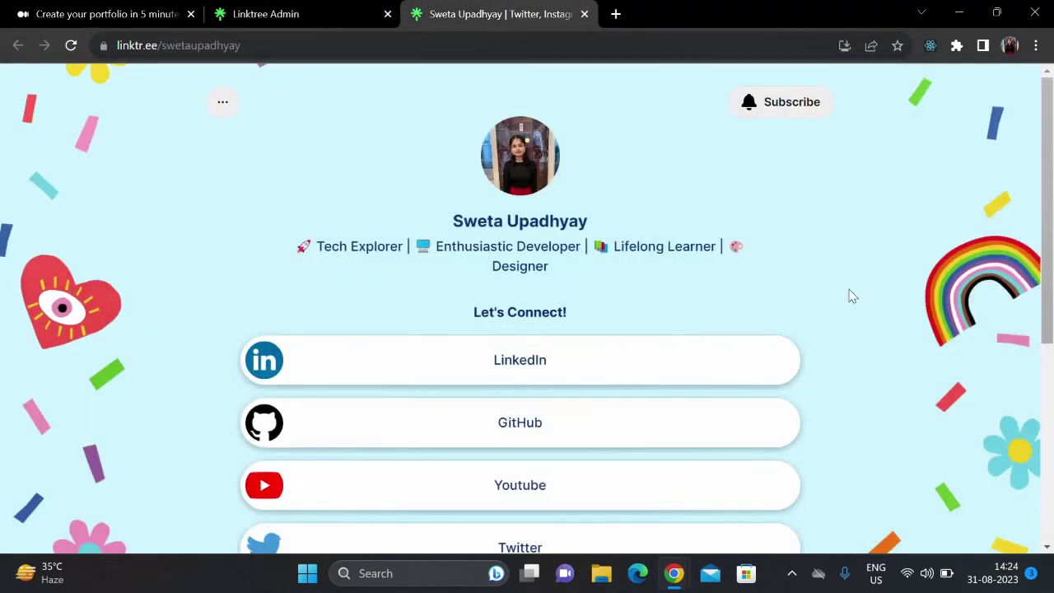
click(348, 10)
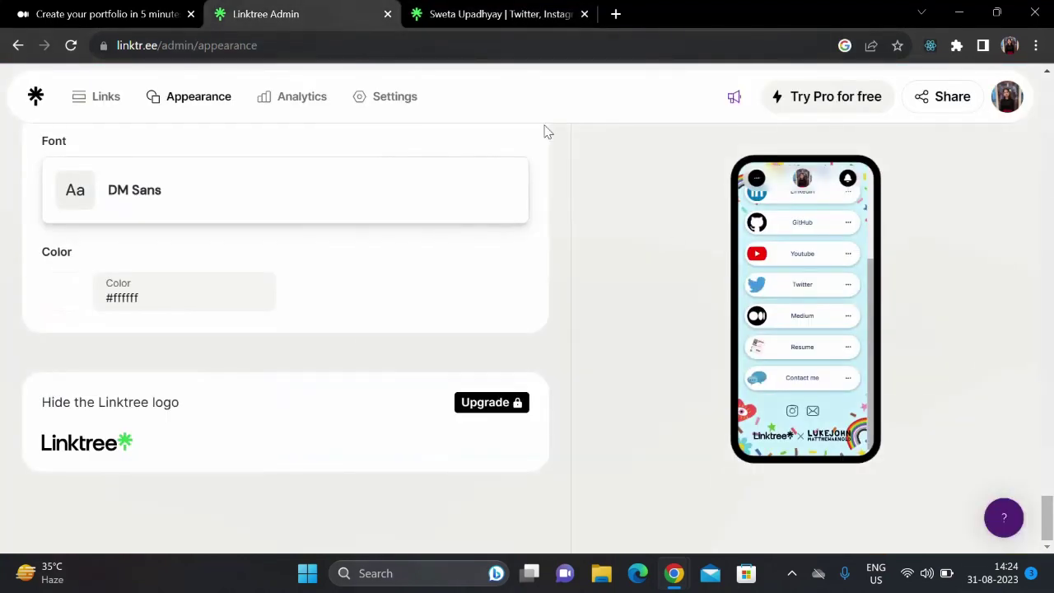
scroll(821, 310, up, 3)
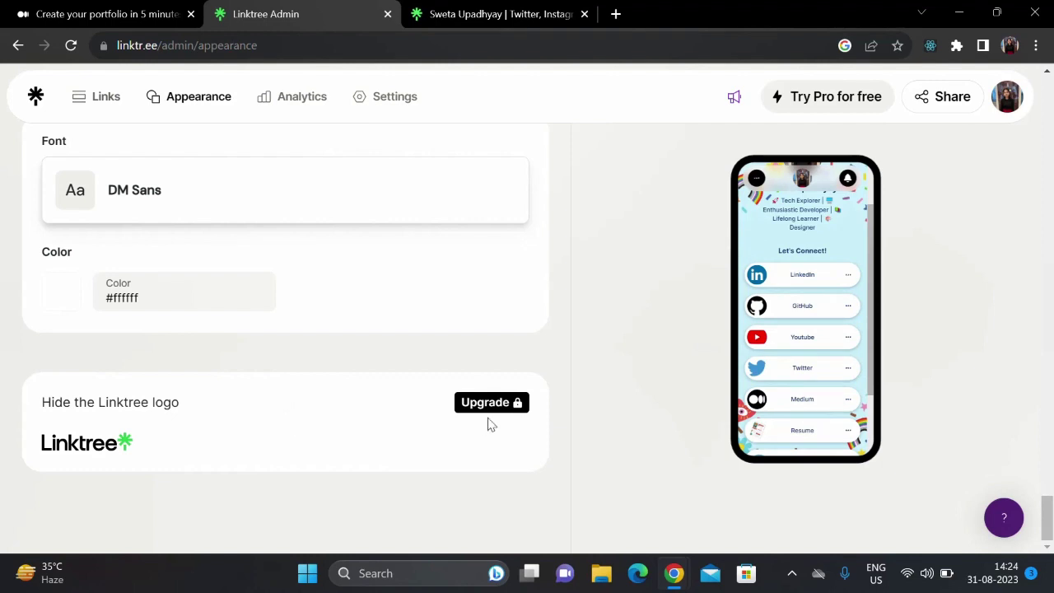
scroll(801, 283, down, 3)
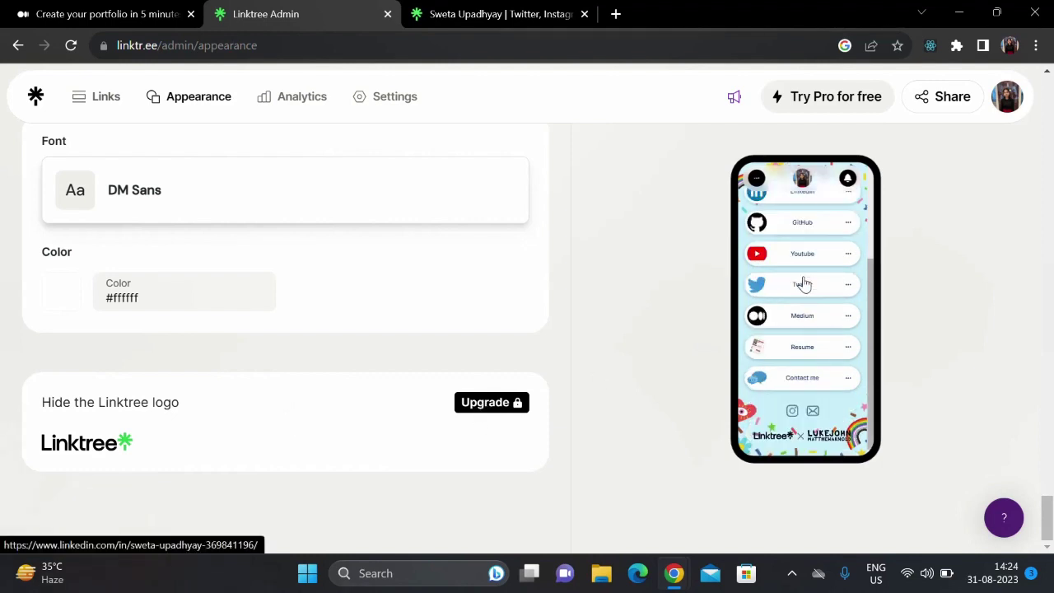
click(500, 14)
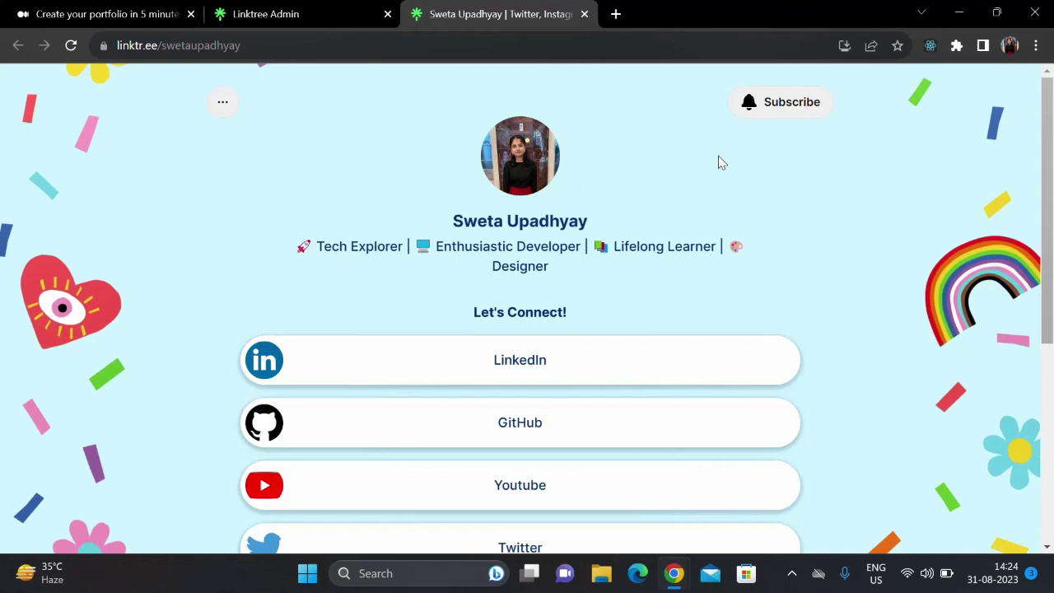
click(323, 10)
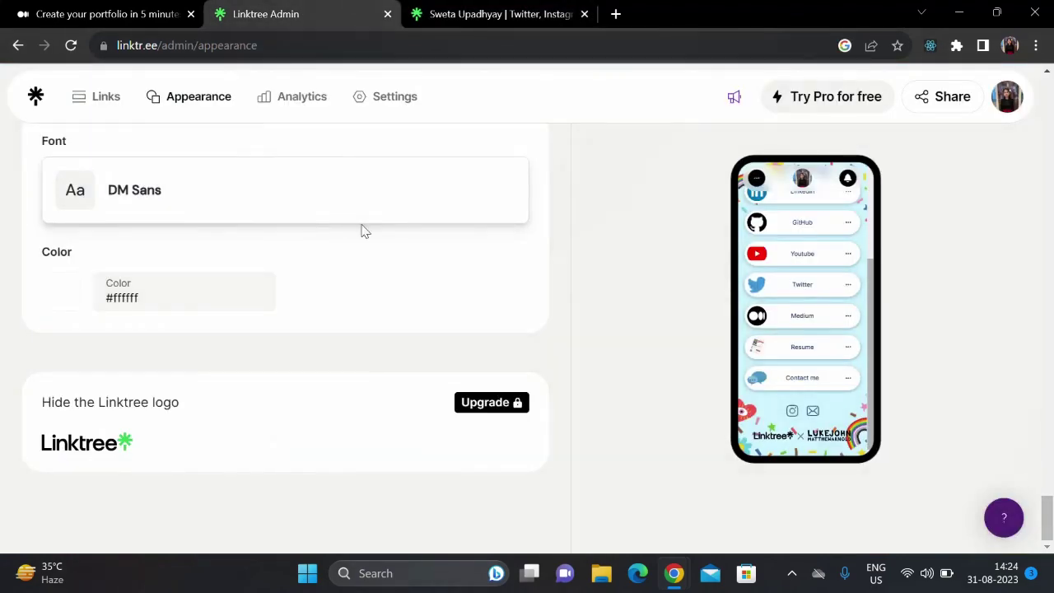
- Close the public Linktree page and go back up to the themes in the Appearance settings
scroll(363, 230, up, 15)
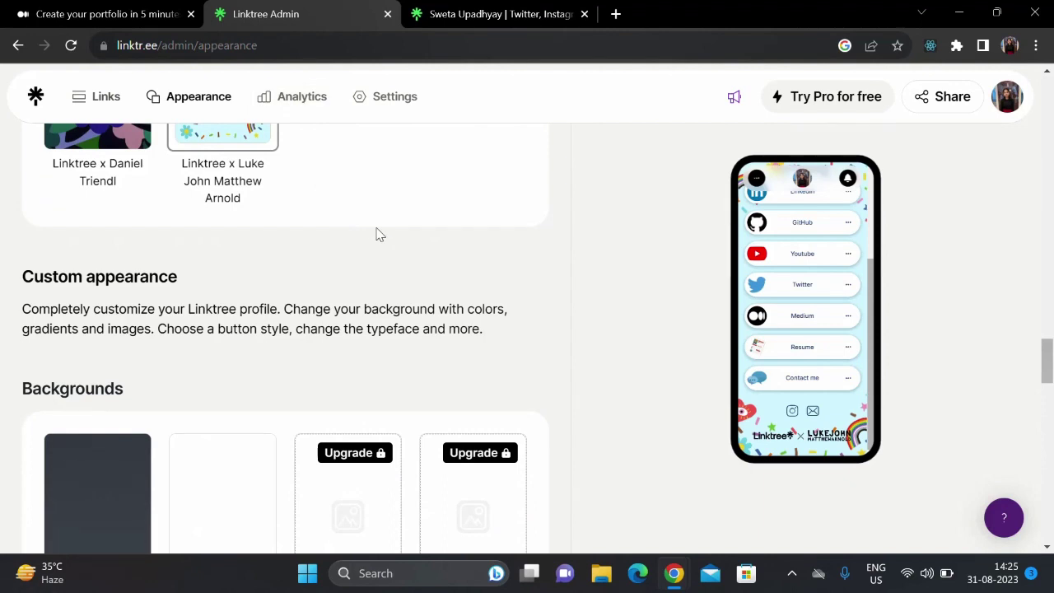
click(584, 14)
scroll(517, 220, up, 15)
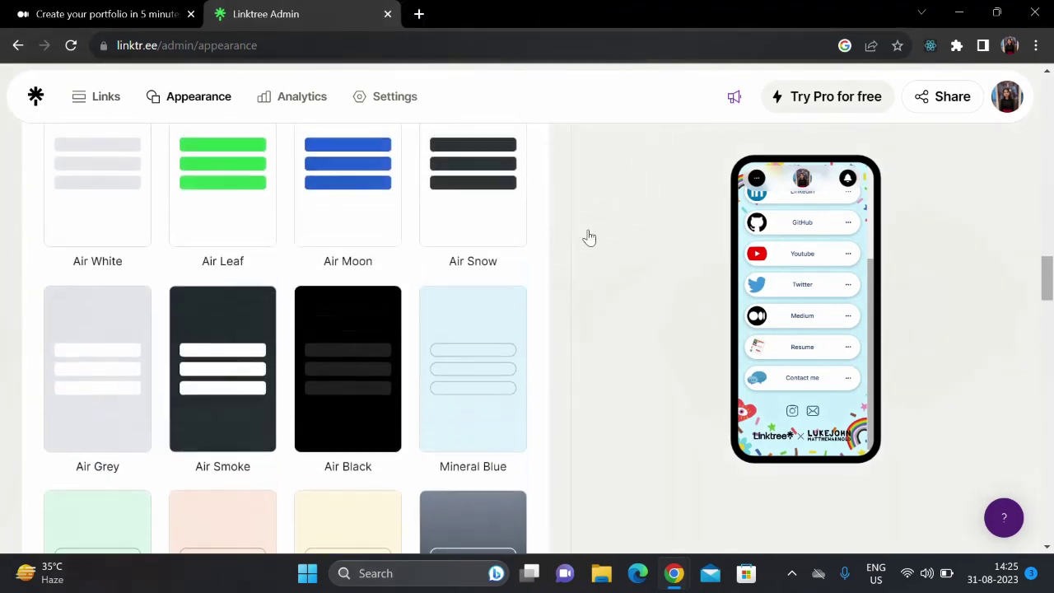
scroll(824, 271, up, 3)
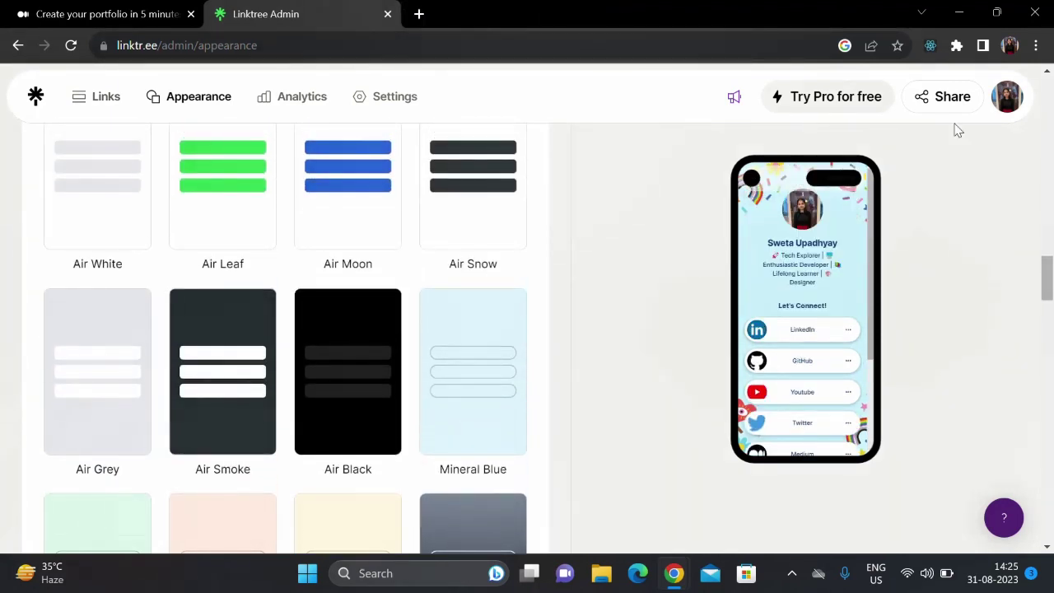
scroll(449, 304, down, 2)
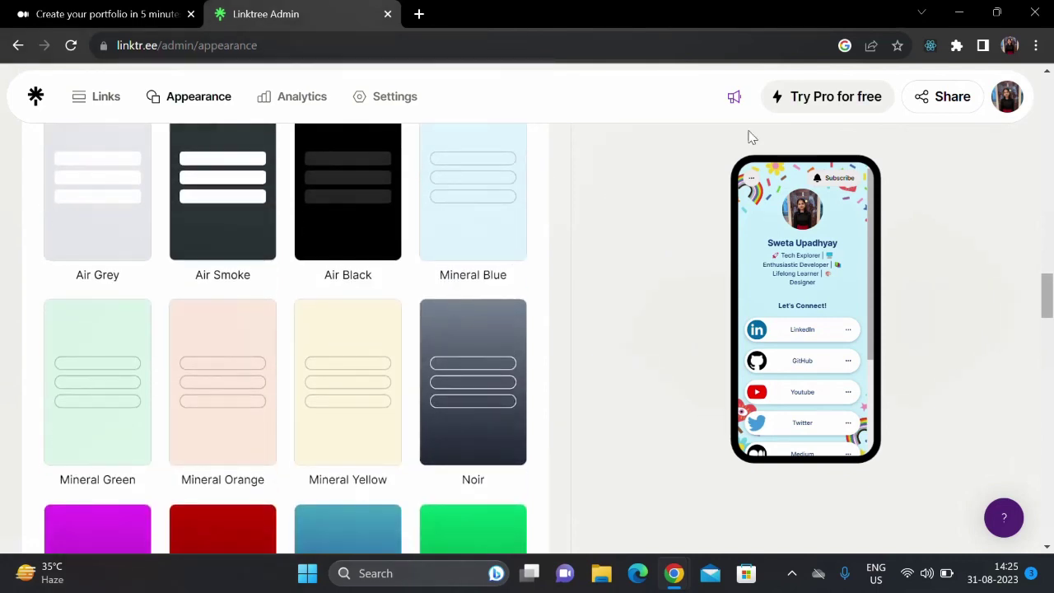
scroll(534, 214, up, 6)
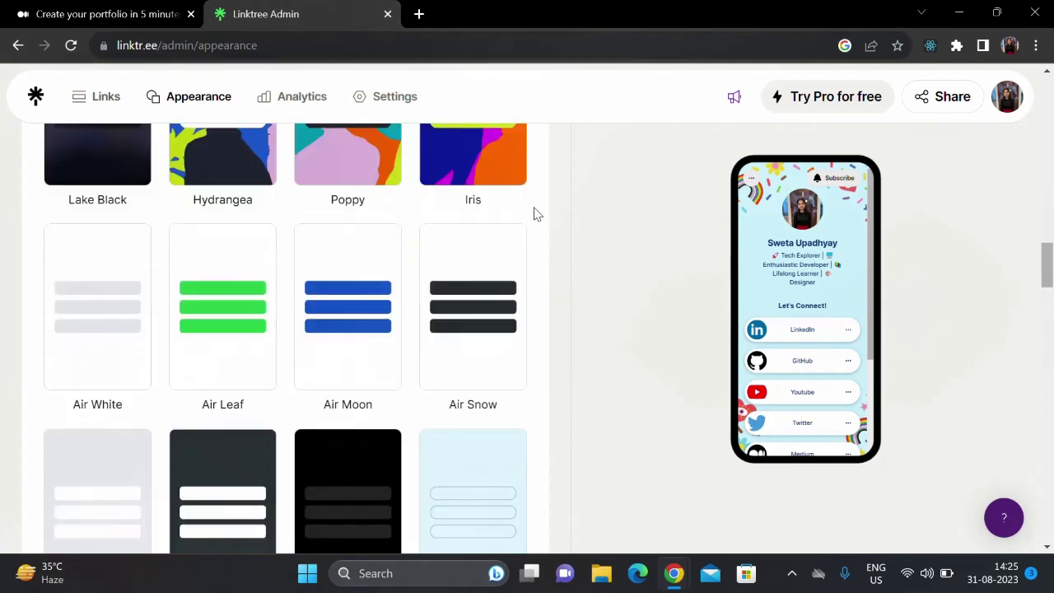
- Open the public Linktree page through the sharing options, close those options in the admin page and review the links in the phone preview
scroll(751, 251, down, 2)
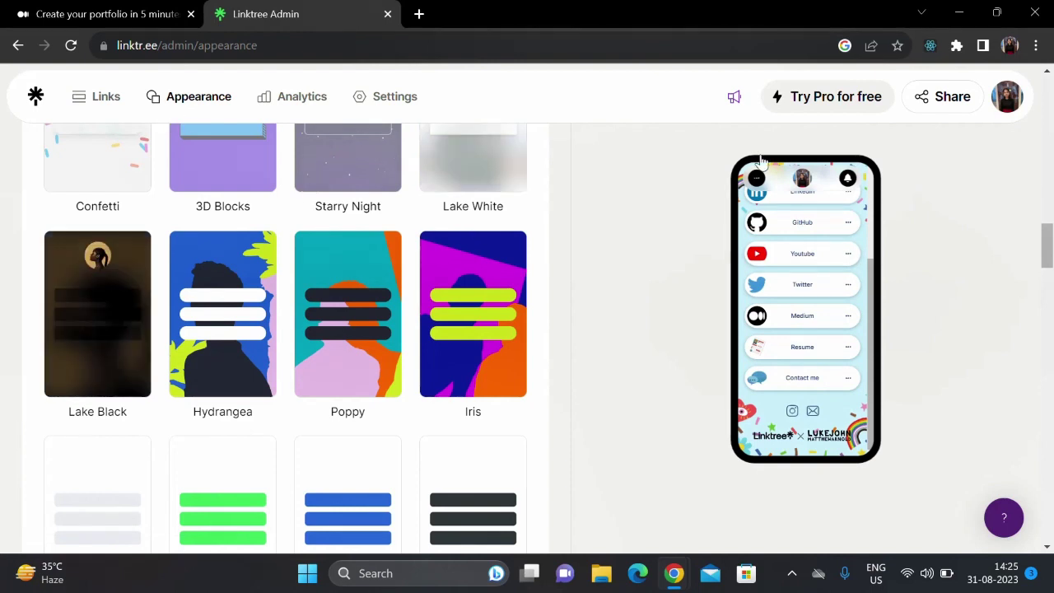
click(935, 100)
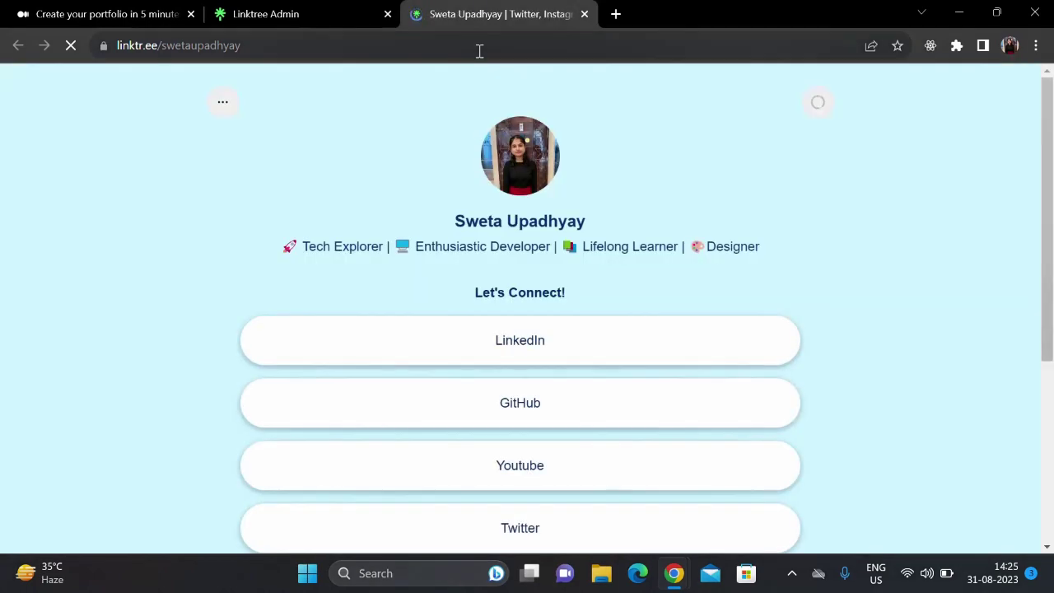
click(329, 10)
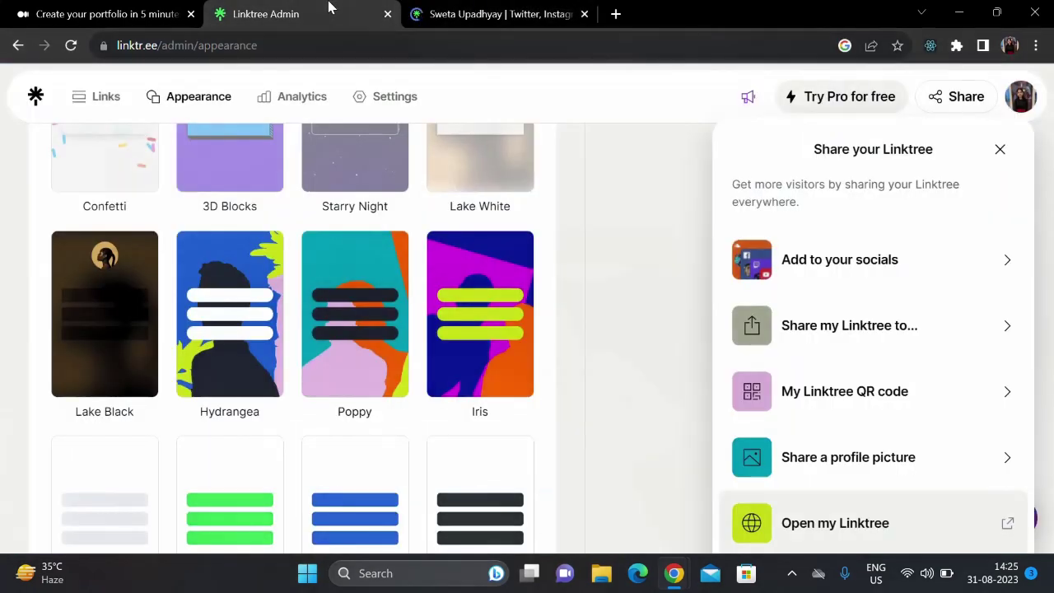
click(999, 149)
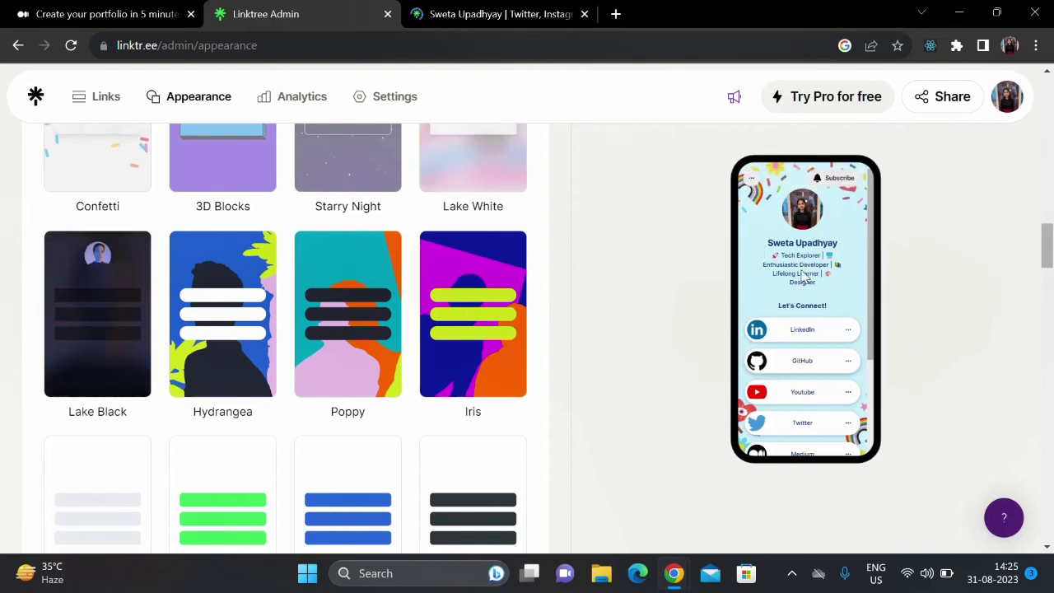
scroll(805, 278, down, 2)
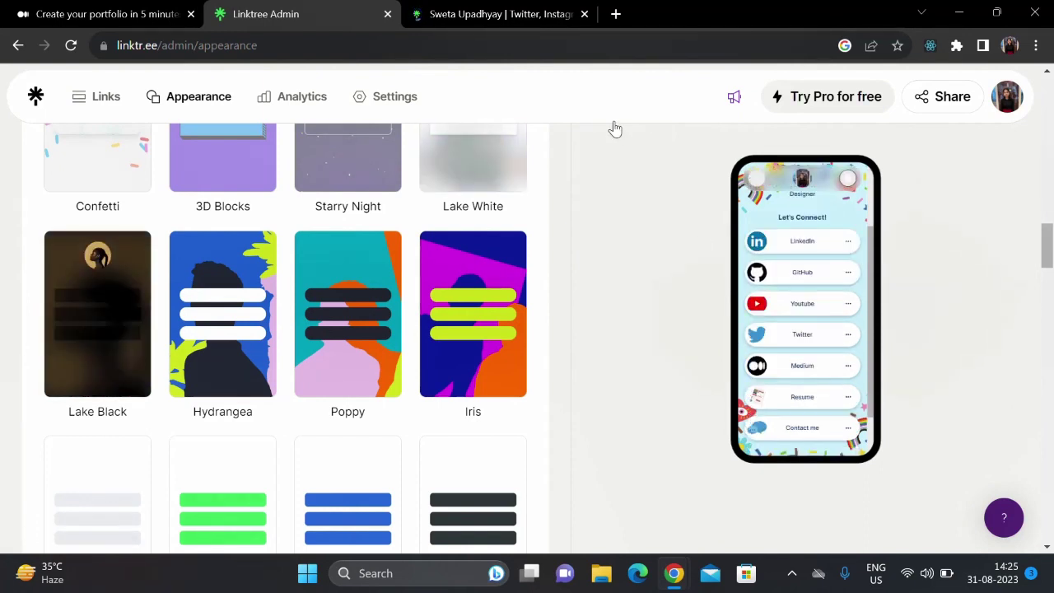
- Review the public Linktree page from the profile header through the links, returning to the header
click(539, 6)
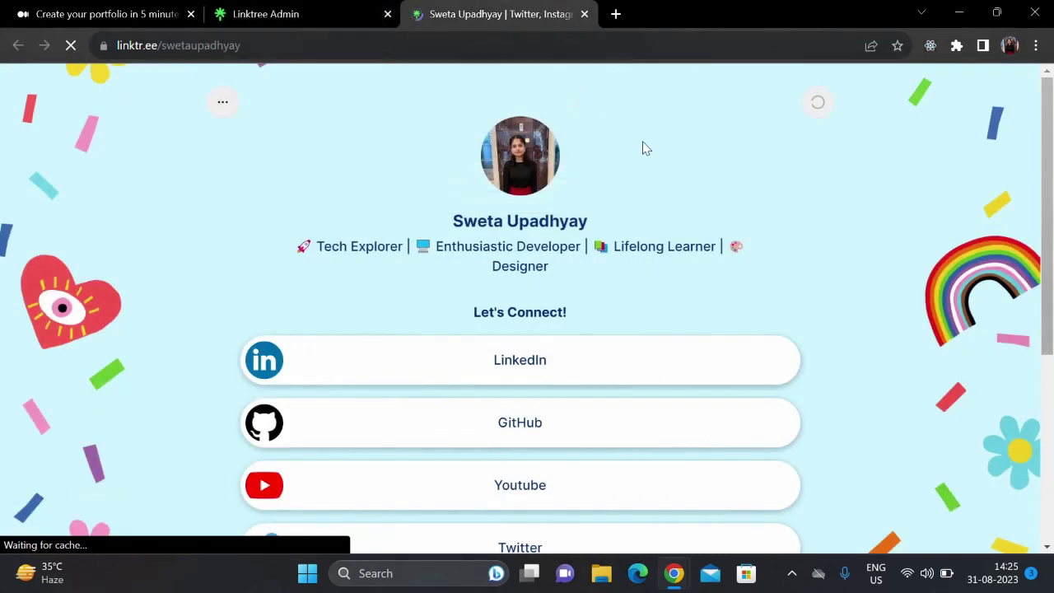
scroll(644, 149, down, 2)
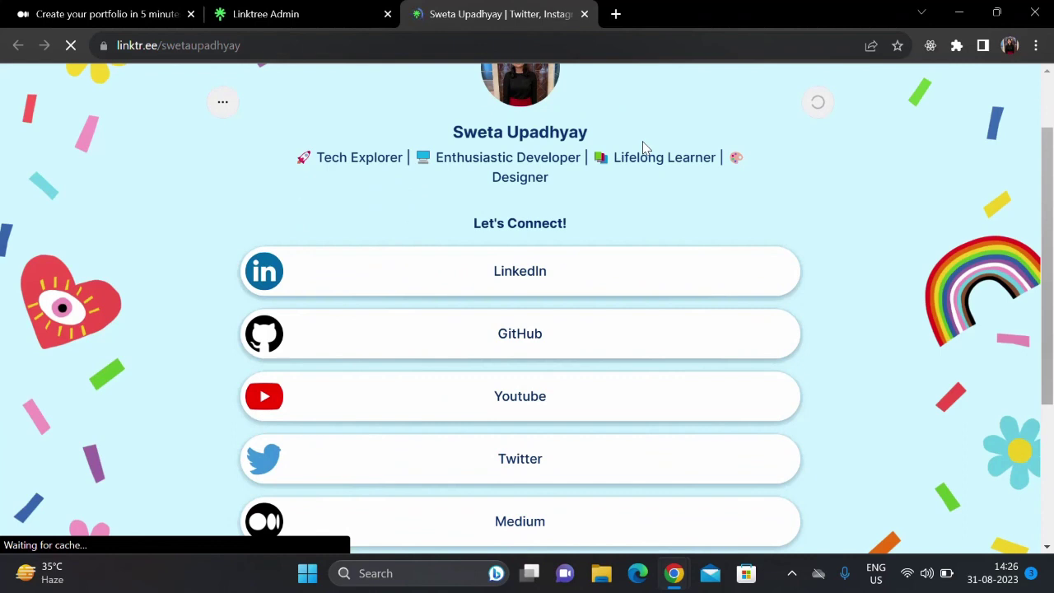
scroll(644, 148, down, 2)
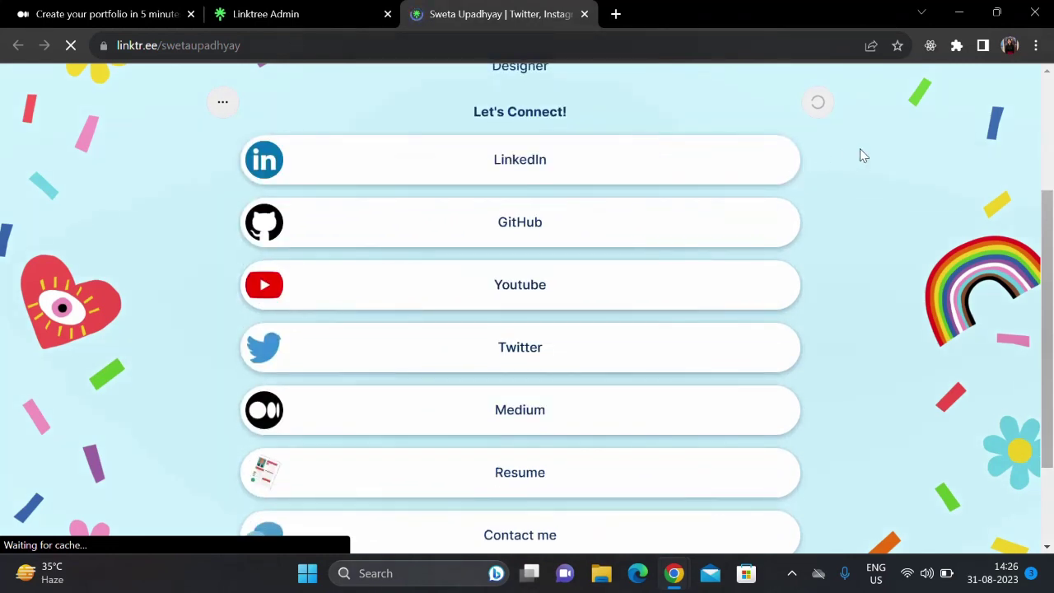
scroll(860, 151, down, 2)
scroll(859, 151, up, 5)
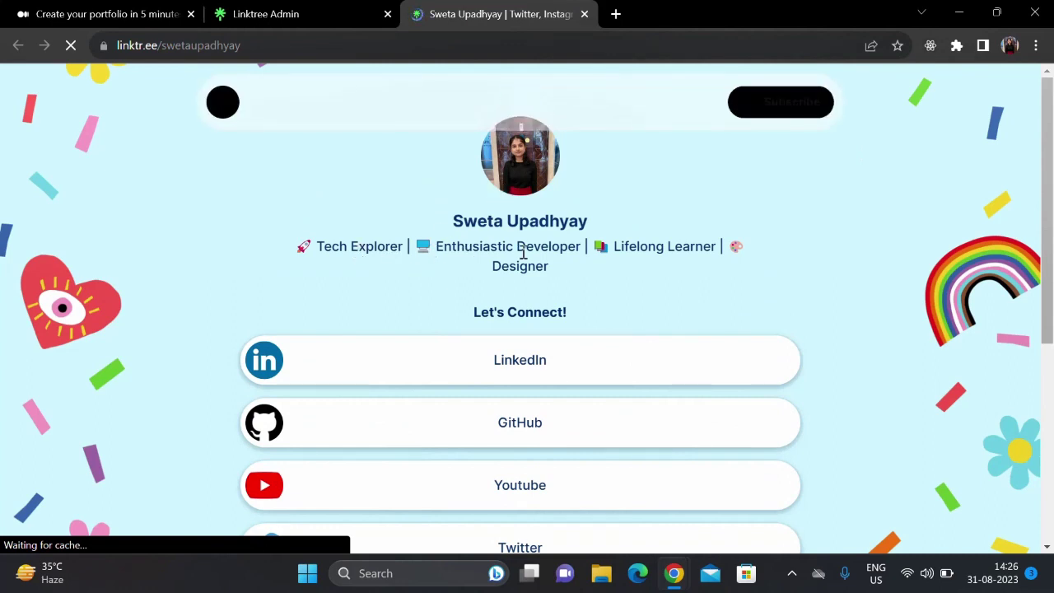
scroll(639, 254, down, 1)
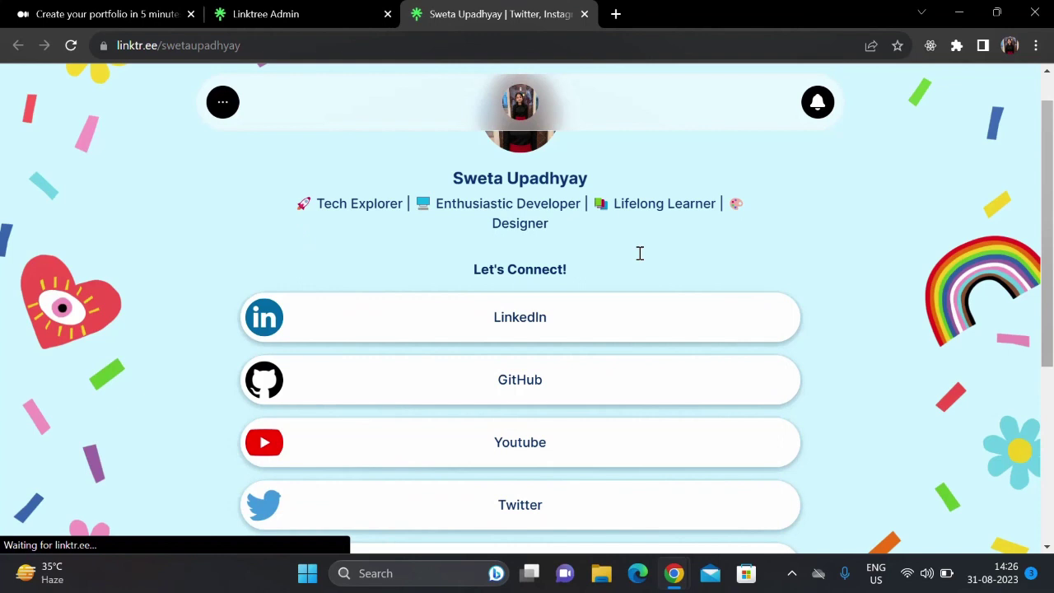
- Highlight the public page's web address and look through its links down to the social icons
click(271, 47)
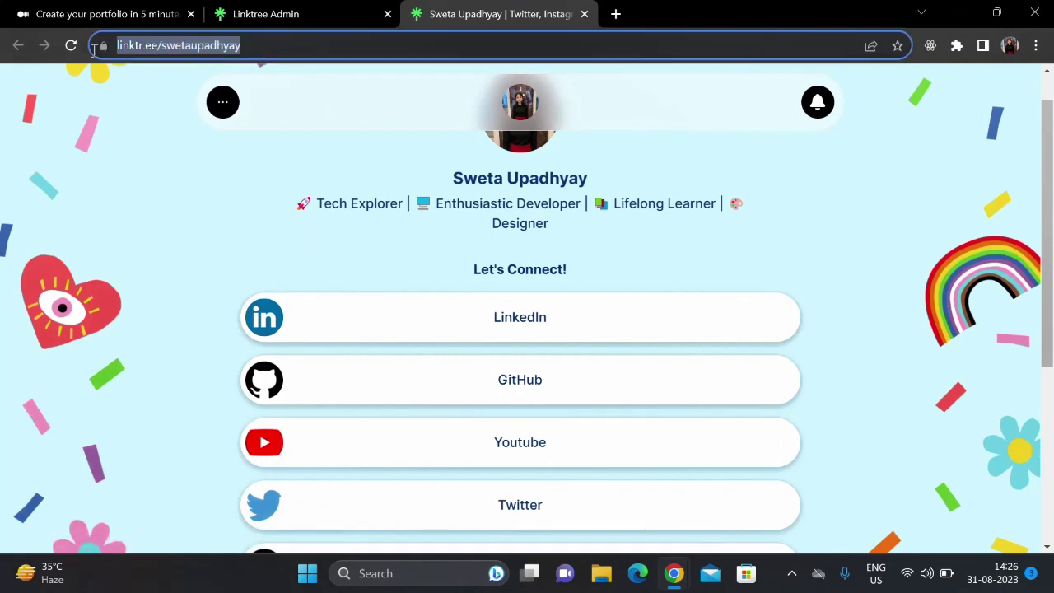
click(134, 116)
scroll(439, 230, down, 1)
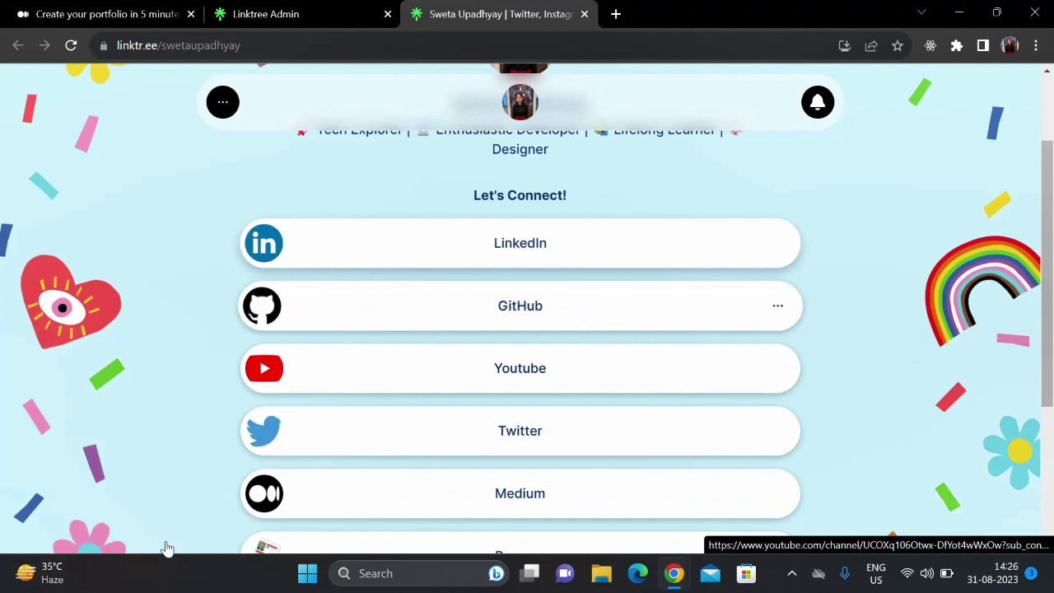
scroll(141, 491, down, 1)
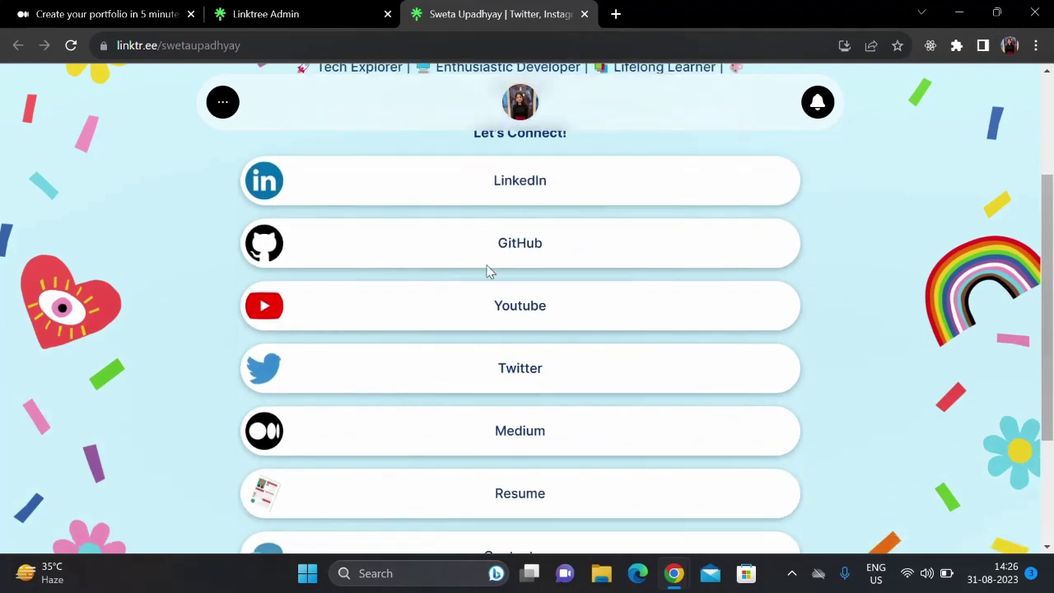
scroll(489, 265, down, 3)
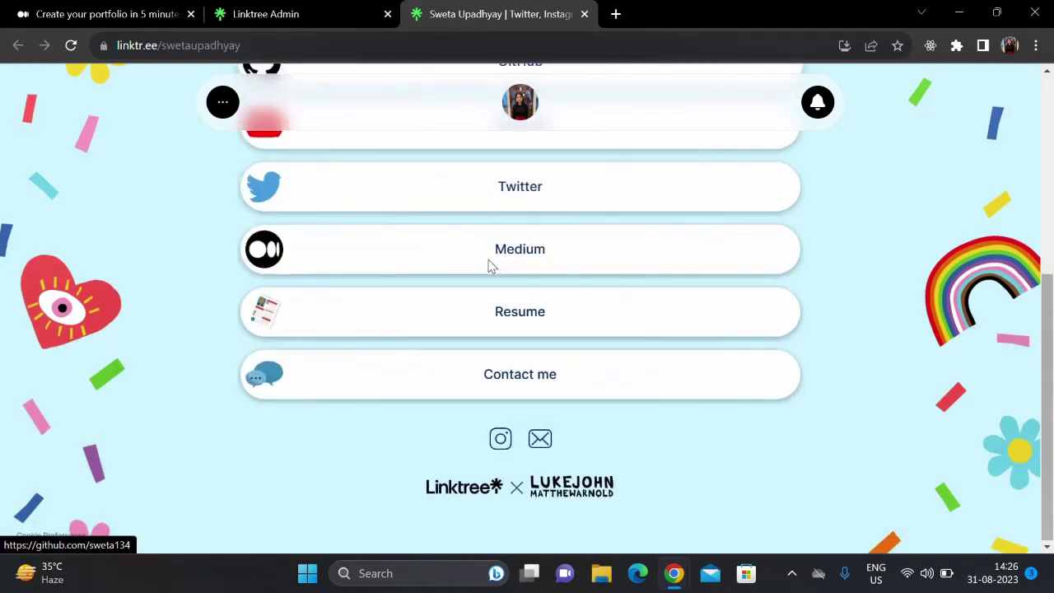
- Open the Resume link on the public page, look through the document preview and close it
click(522, 310)
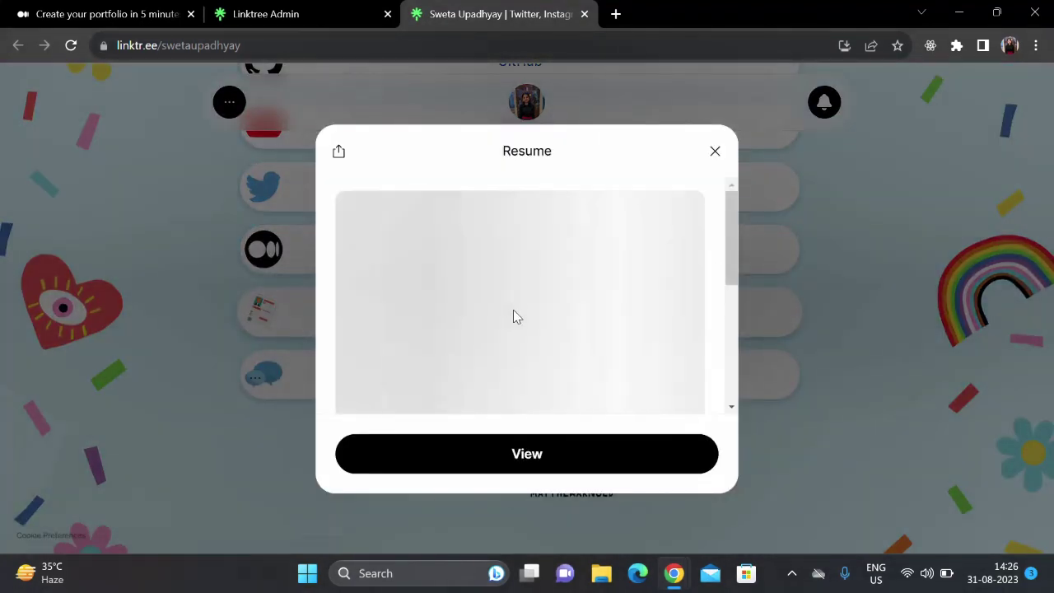
scroll(513, 312, down, 2)
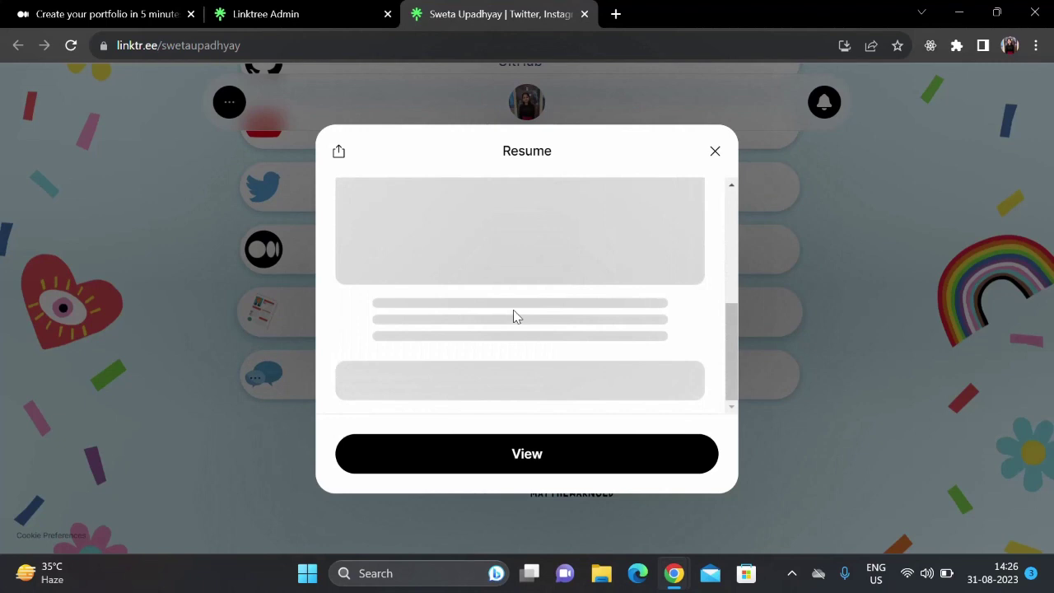
scroll(664, 186, up, 3)
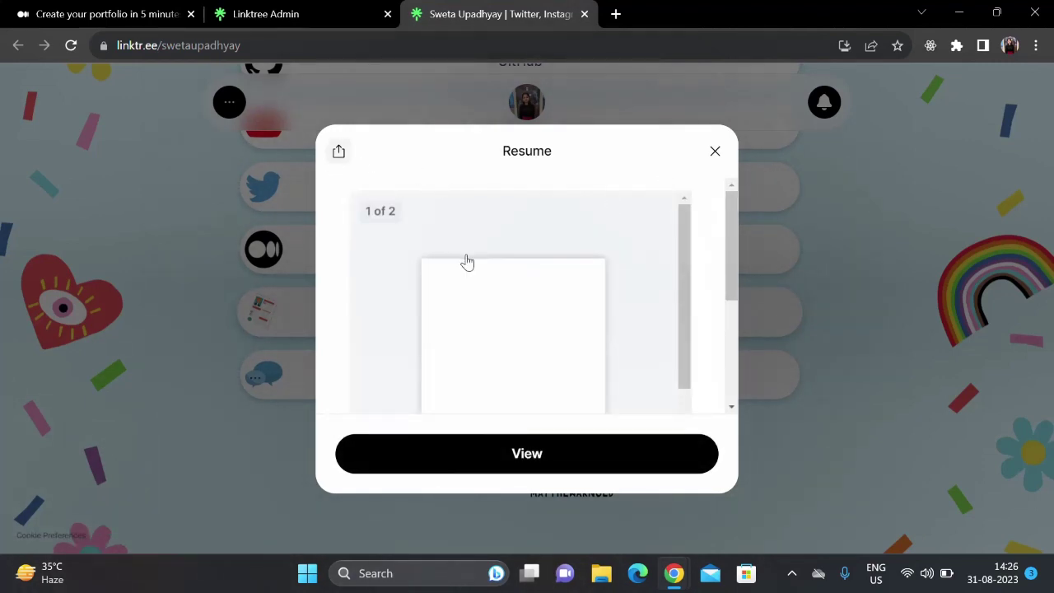
scroll(467, 262, down, 5)
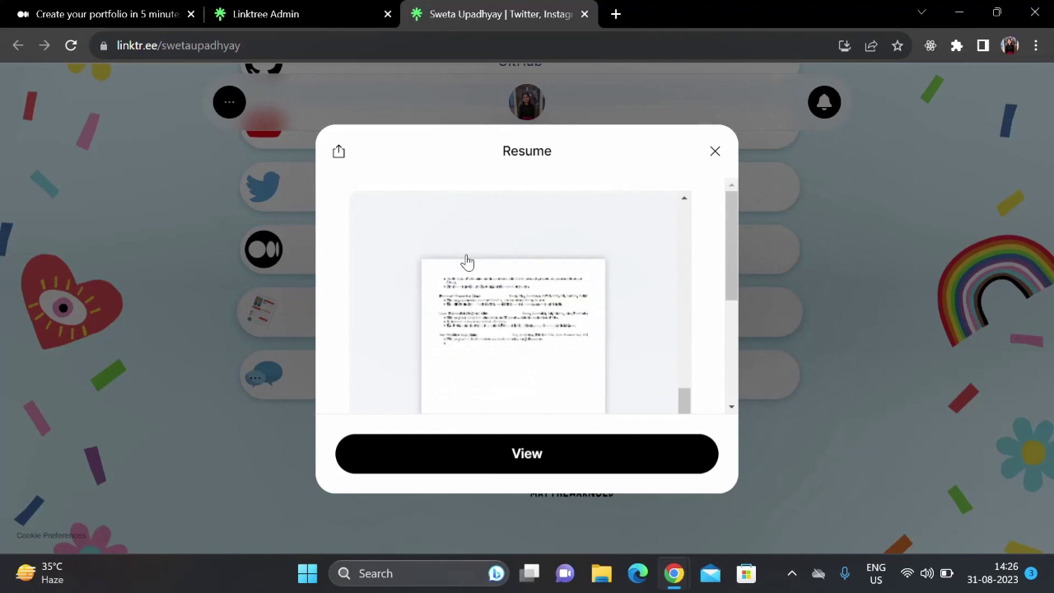
scroll(466, 261, up, 5)
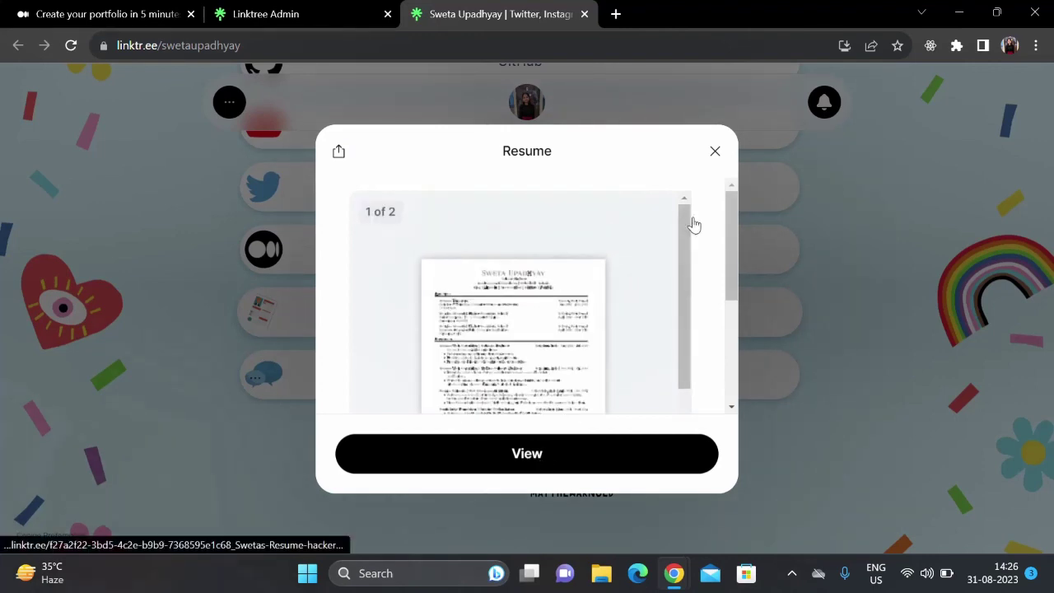
click(715, 153)
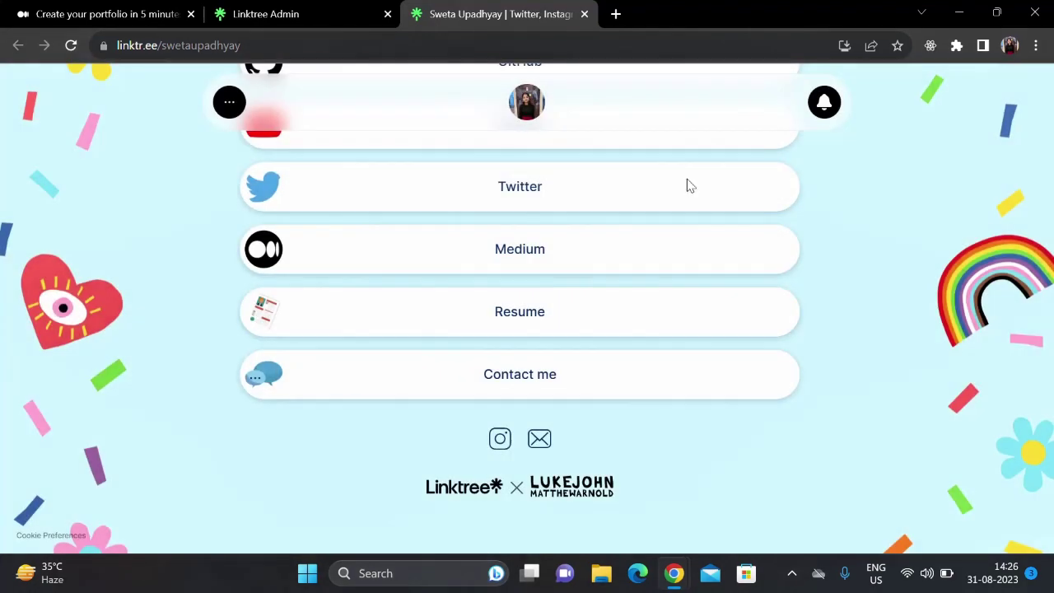
- Open the Contact me form on the public page, examine its fields down to the submission notice, and close it unfilled
click(510, 379)
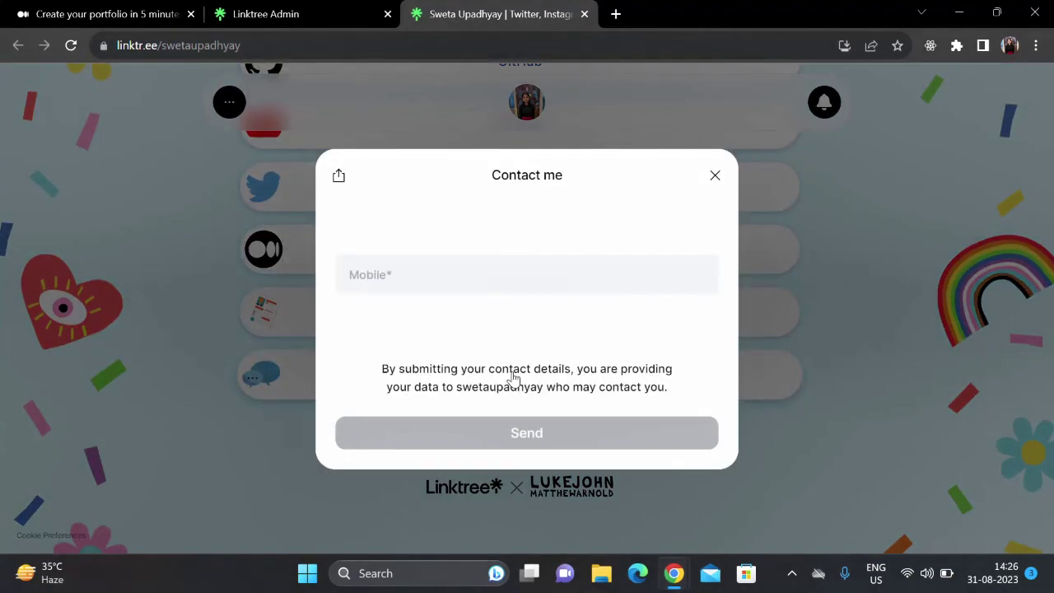
scroll(512, 341, down, 2)
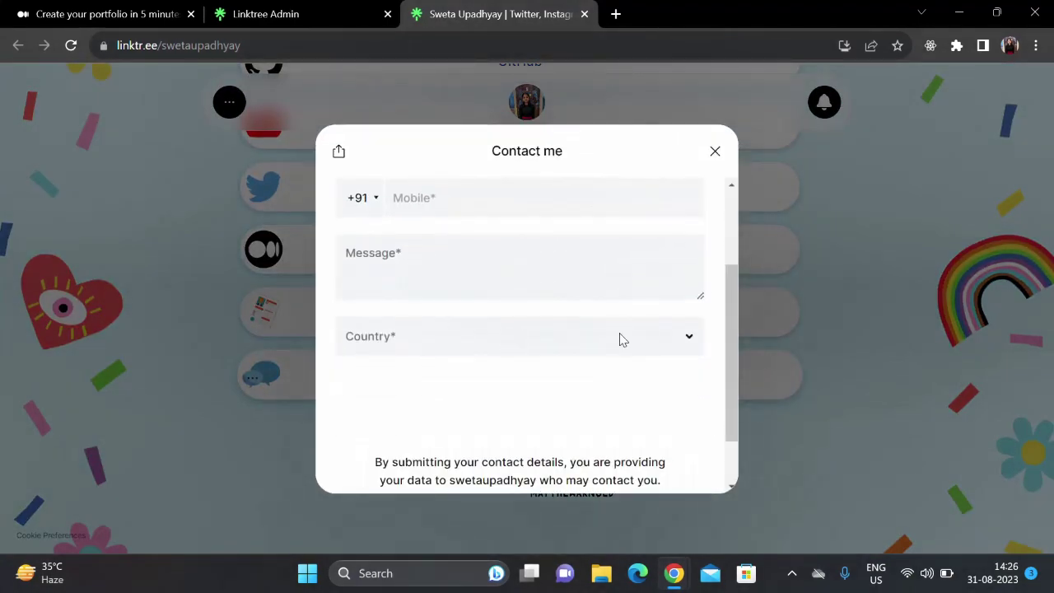
scroll(382, 296, up, 2)
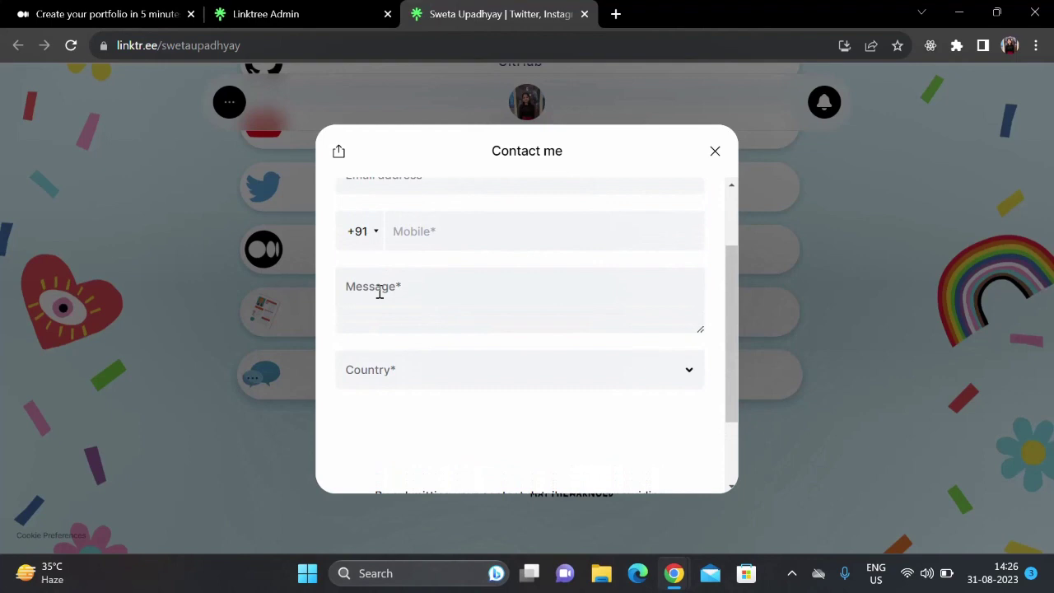
scroll(457, 331, down, 3)
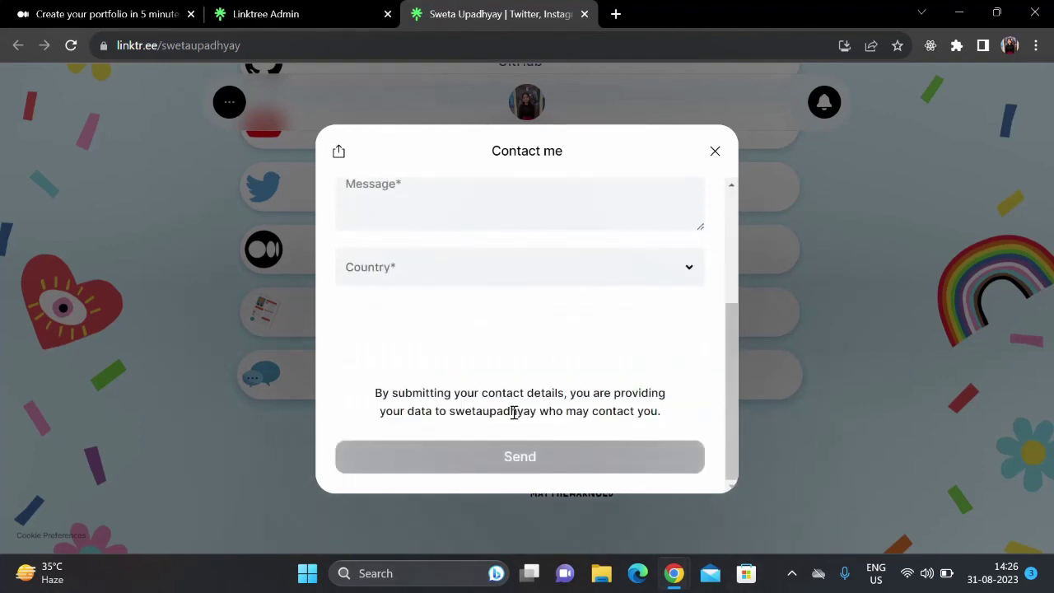
scroll(502, 362, up, 1)
scroll(502, 362, up, 2)
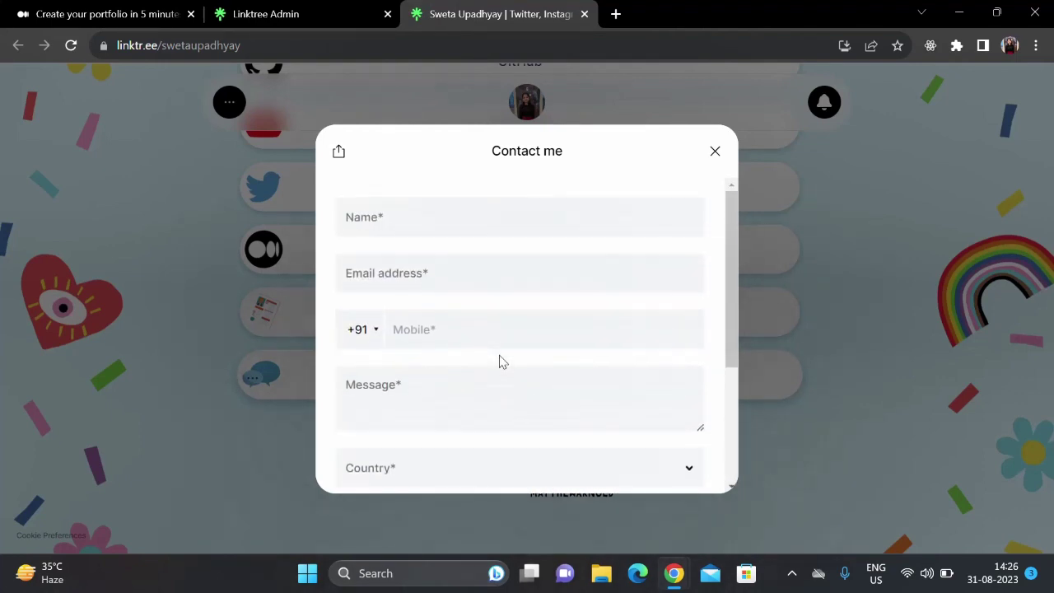
scroll(501, 371, down, 3)
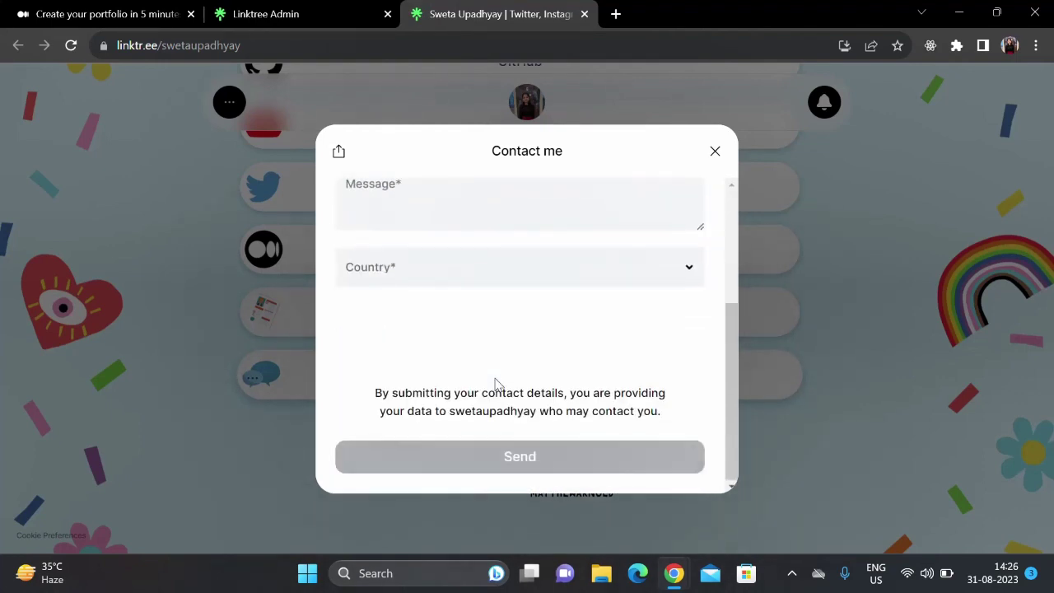
click(713, 155)
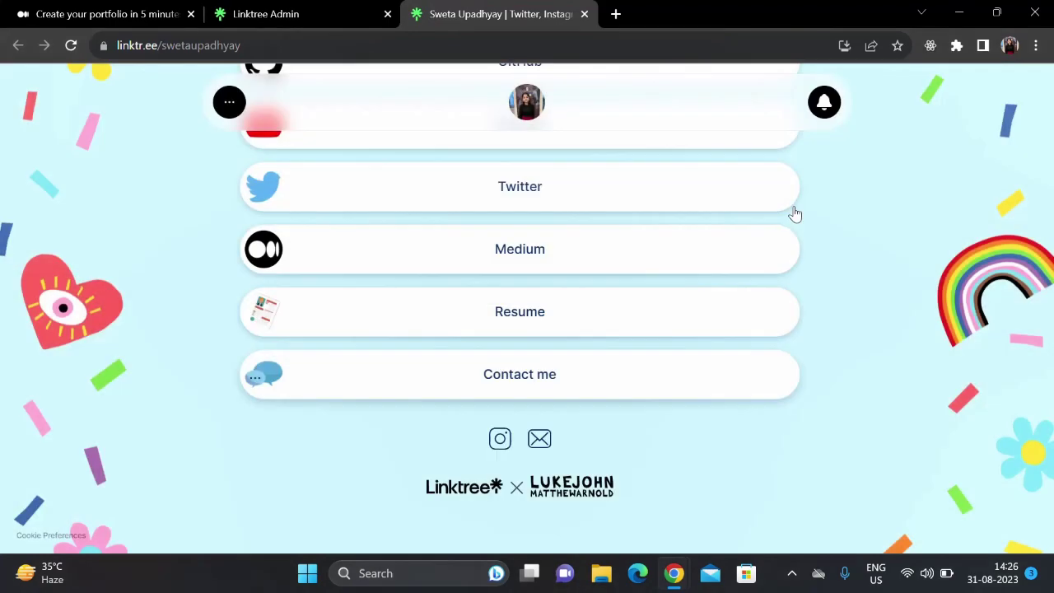
- Switch to the Medium article "Create your portfolio in 5 minutes" and read its introduction down to the portfolio preview
scroll(792, 214, up, 5)
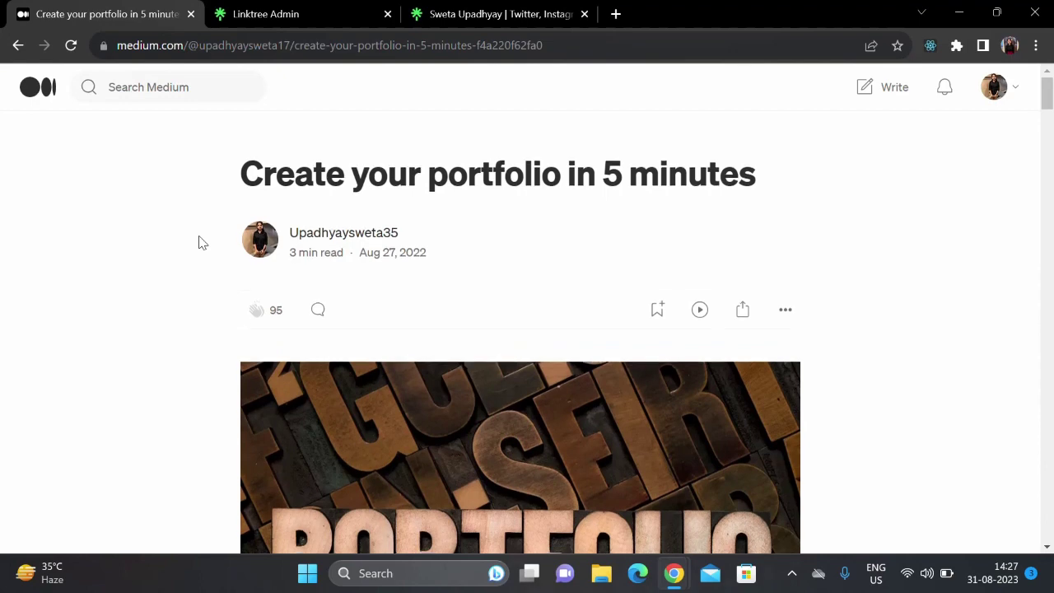
scroll(199, 242, down, 2)
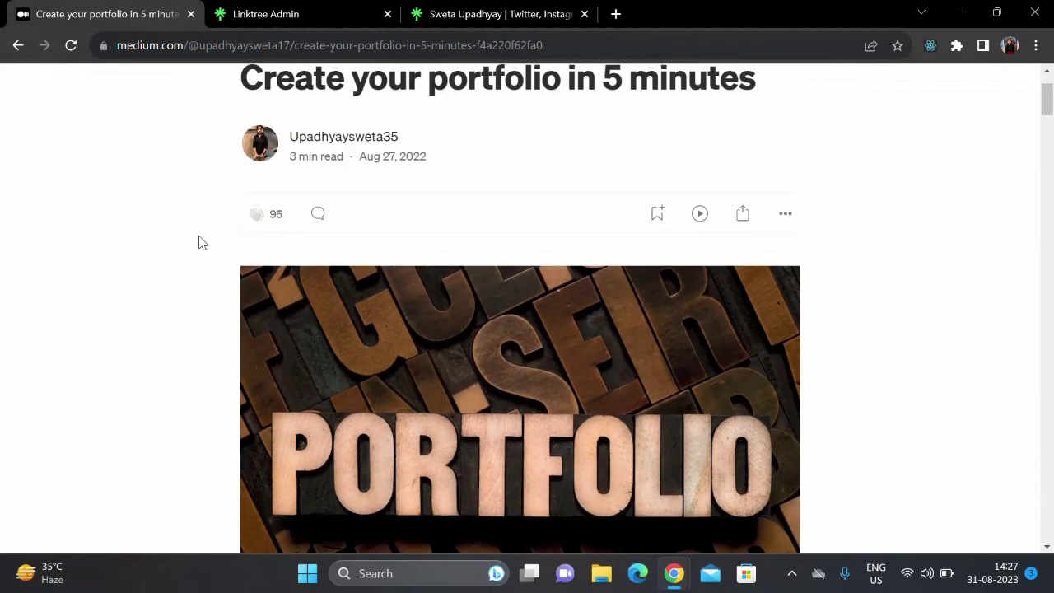
scroll(198, 242, down, 1)
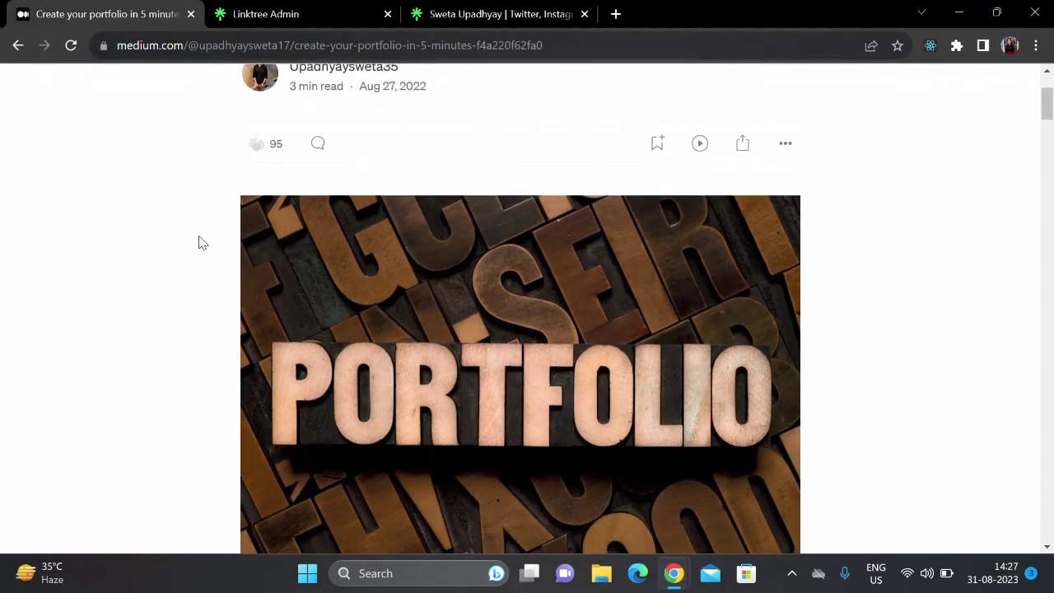
scroll(199, 242, down, 5)
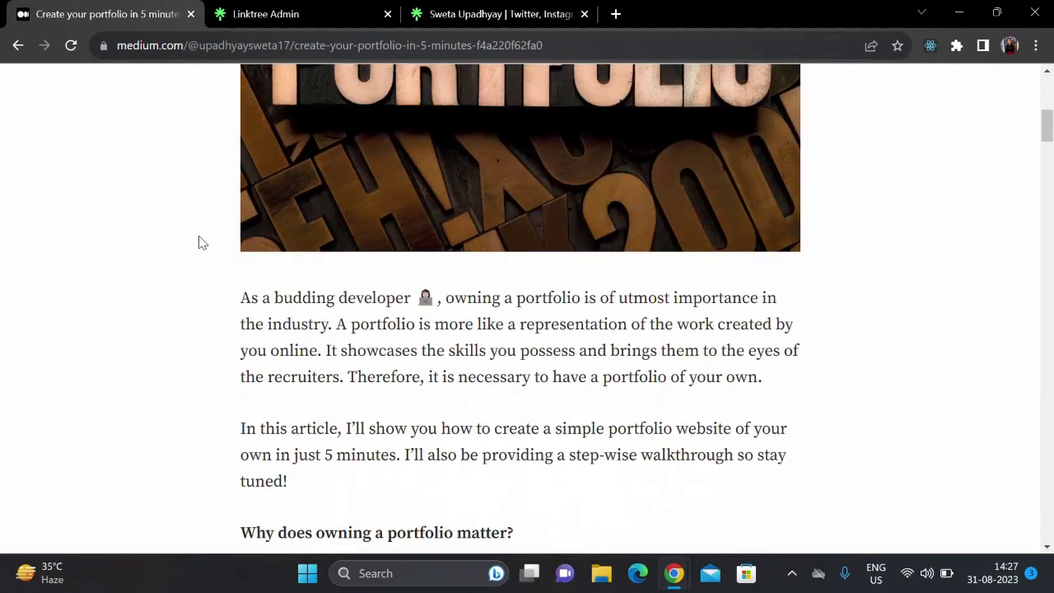
scroll(199, 242, down, 4)
scroll(198, 242, down, 2)
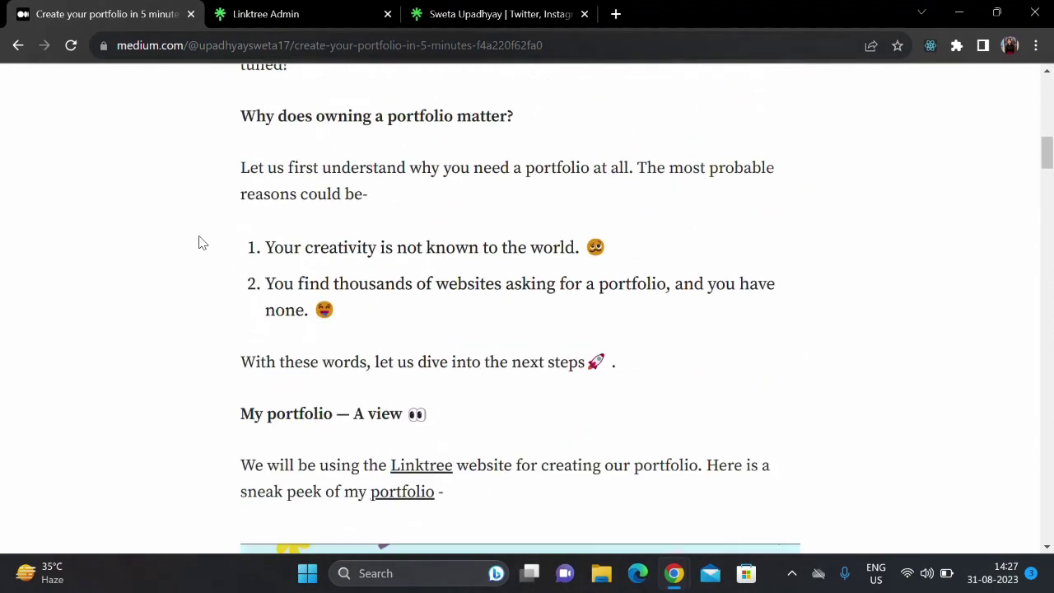
scroll(199, 242, down, 7)
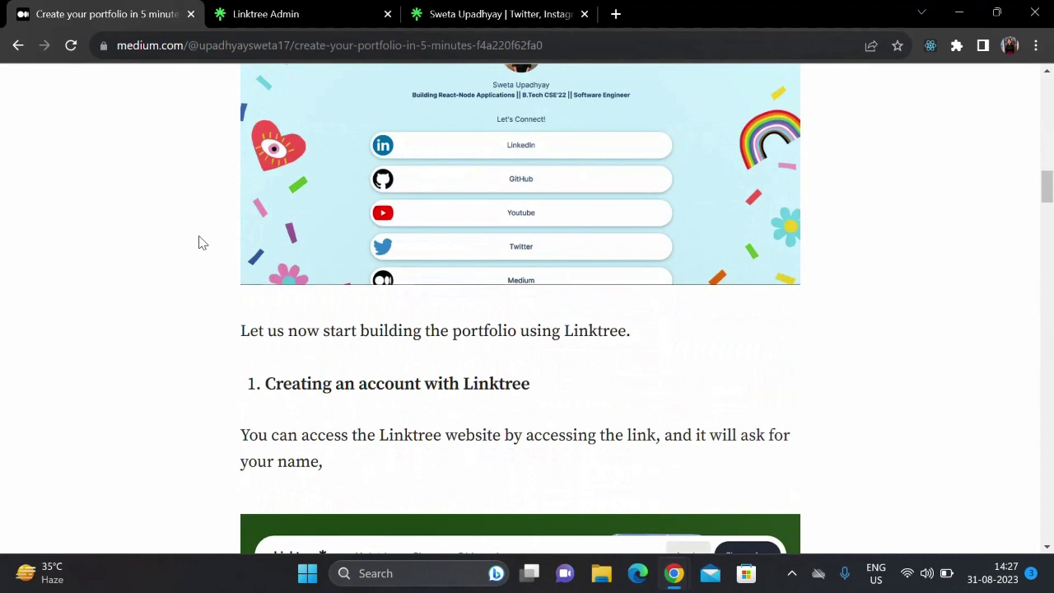
- Examine the article's account setup instructions, from creating a Linktree account through adding details to the plan comparison
scroll(199, 242, down, 6)
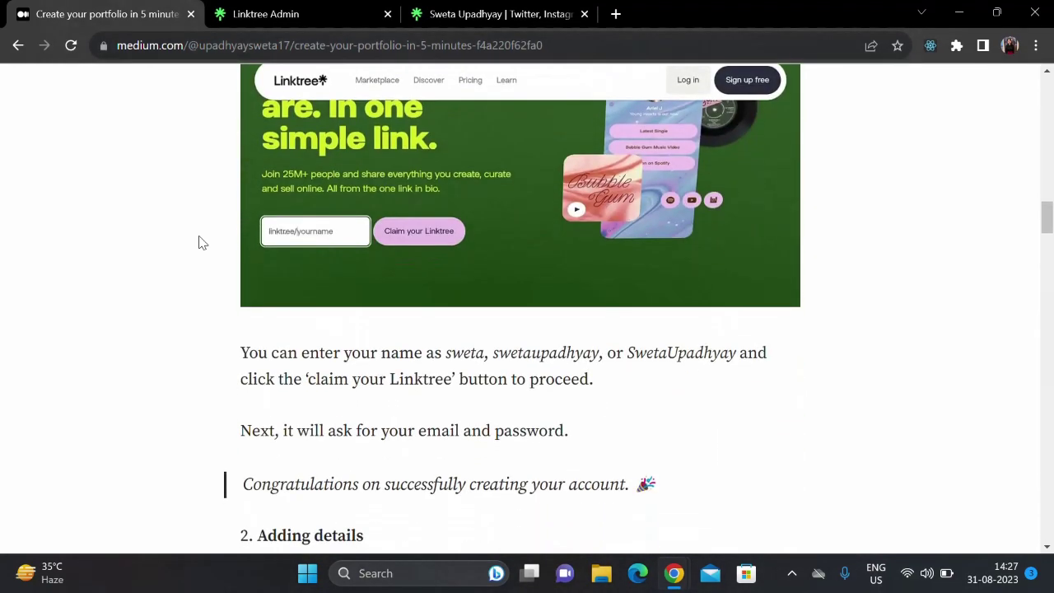
scroll(198, 242, down, 2)
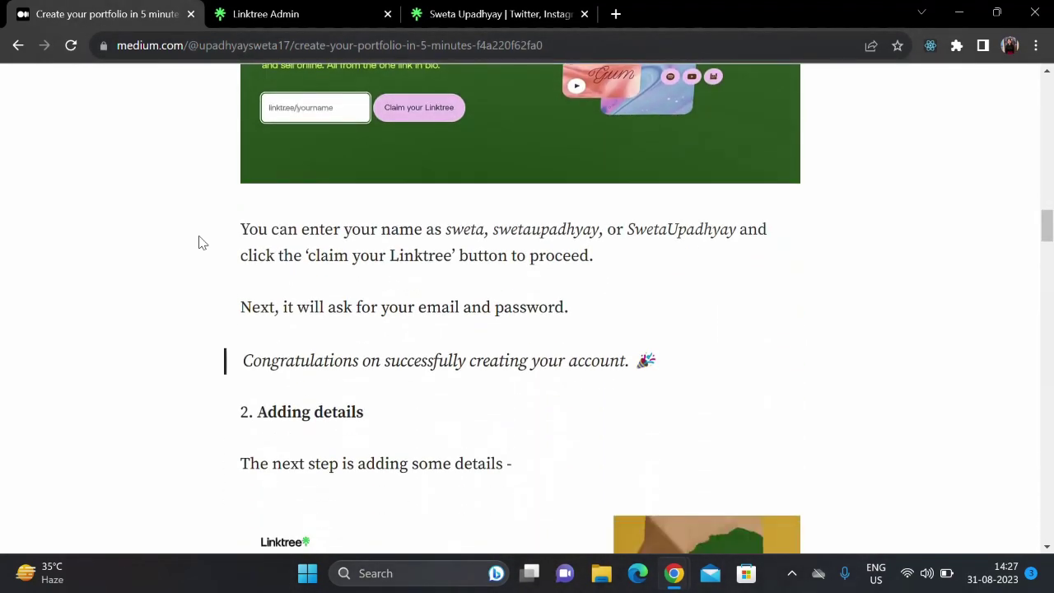
scroll(198, 242, down, 1)
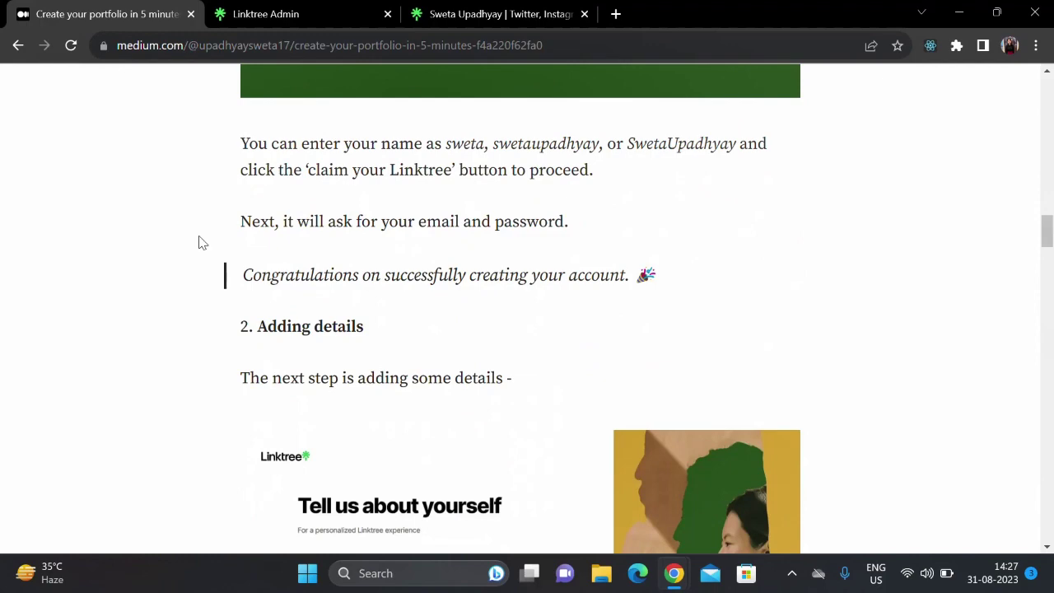
scroll(198, 242, down, 2)
scroll(198, 242, up, 1)
scroll(198, 242, down, 6)
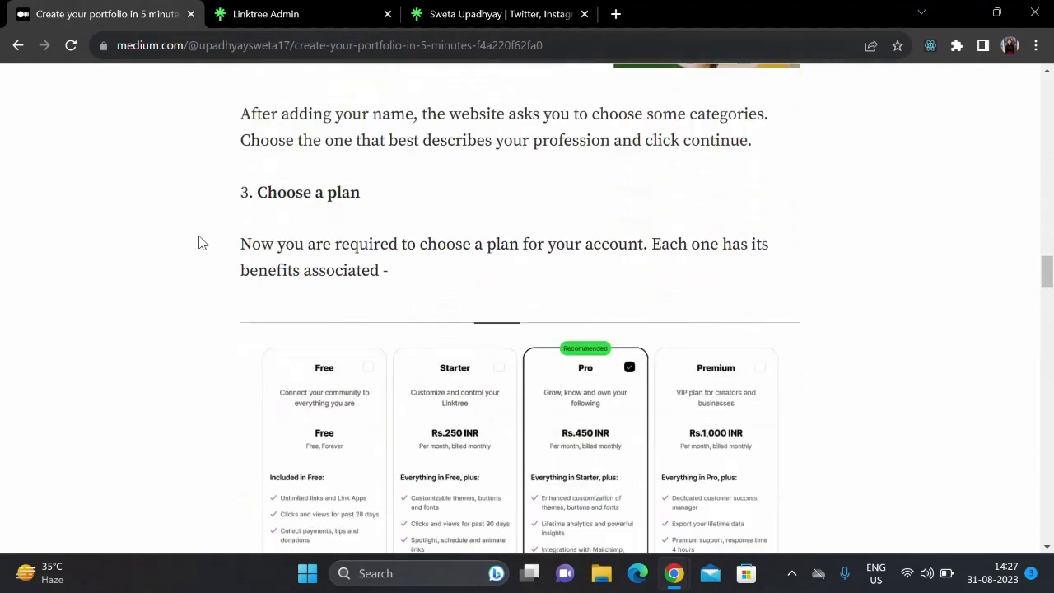
scroll(199, 242, down, 5)
scroll(242, 247, up, 2)
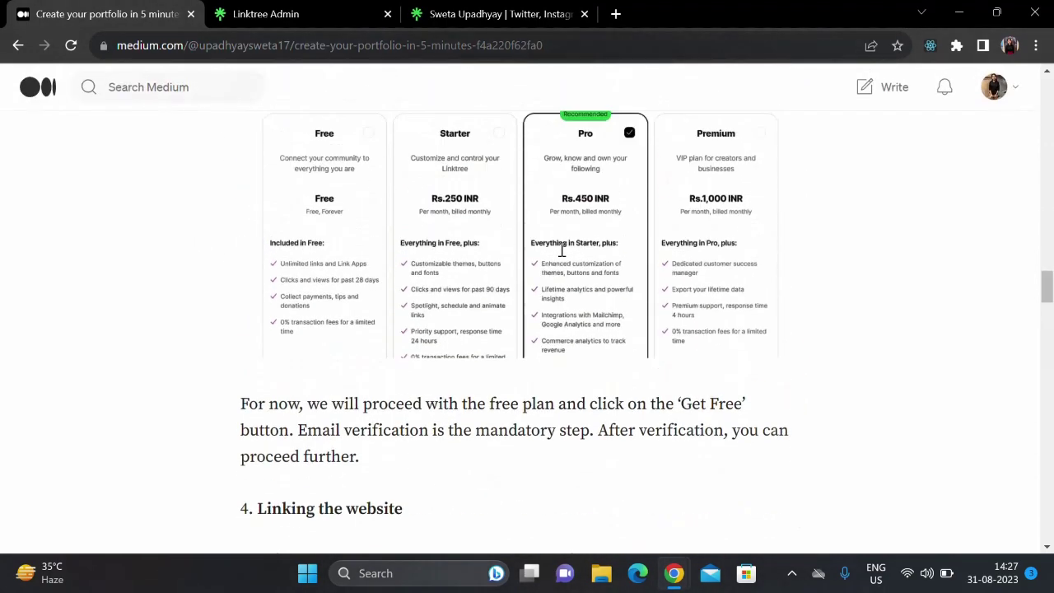
scroll(561, 251, up, 1)
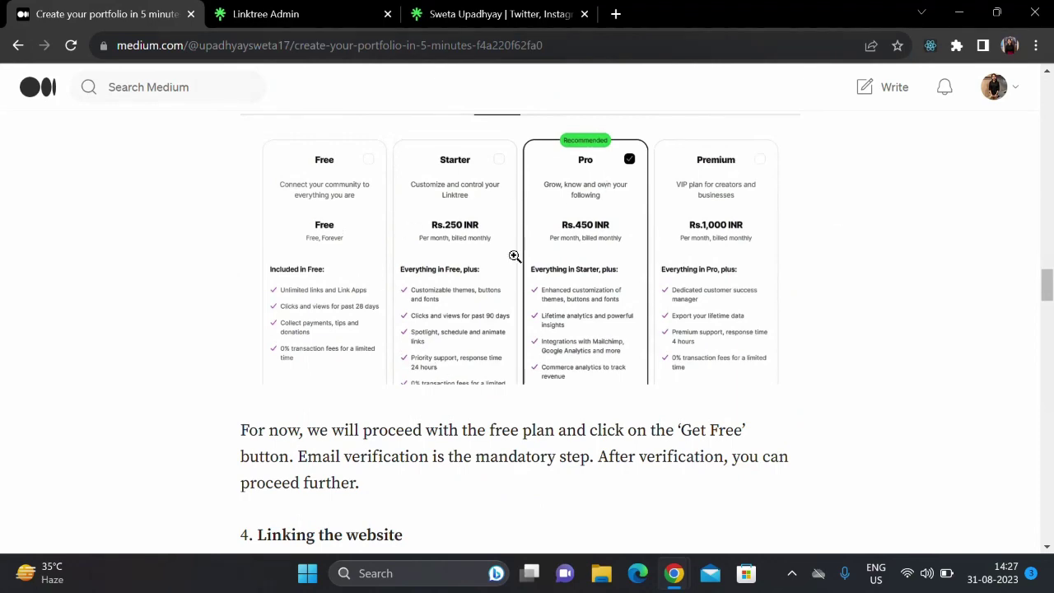
scroll(513, 258, down, 1)
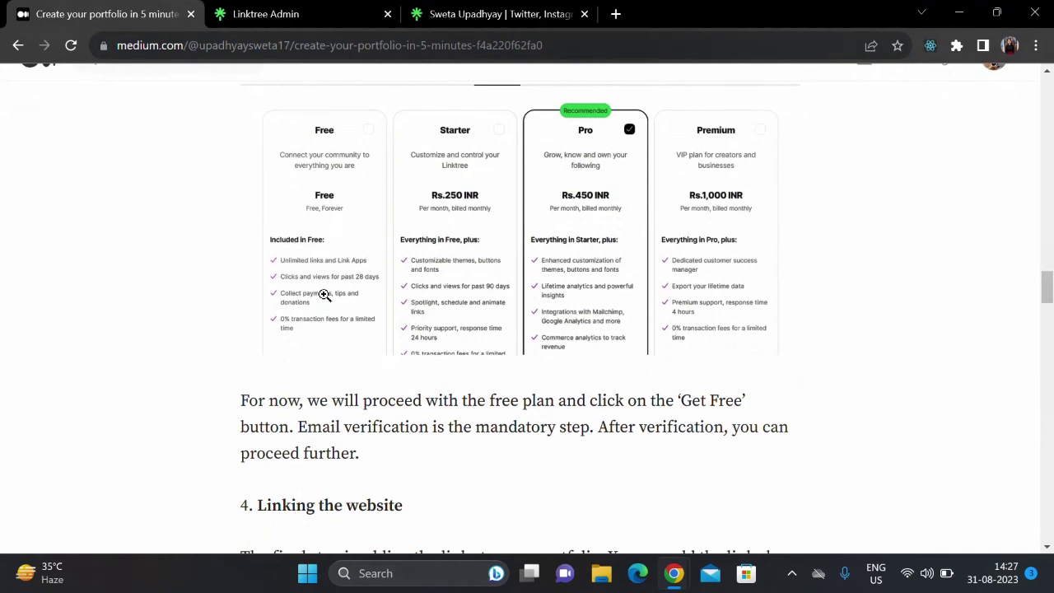
scroll(324, 320, down, 1)
- Read the article's "Linking the website" and "Last words" sections, returning to the portfolio preview near the beginning
scroll(648, 237, down, 5)
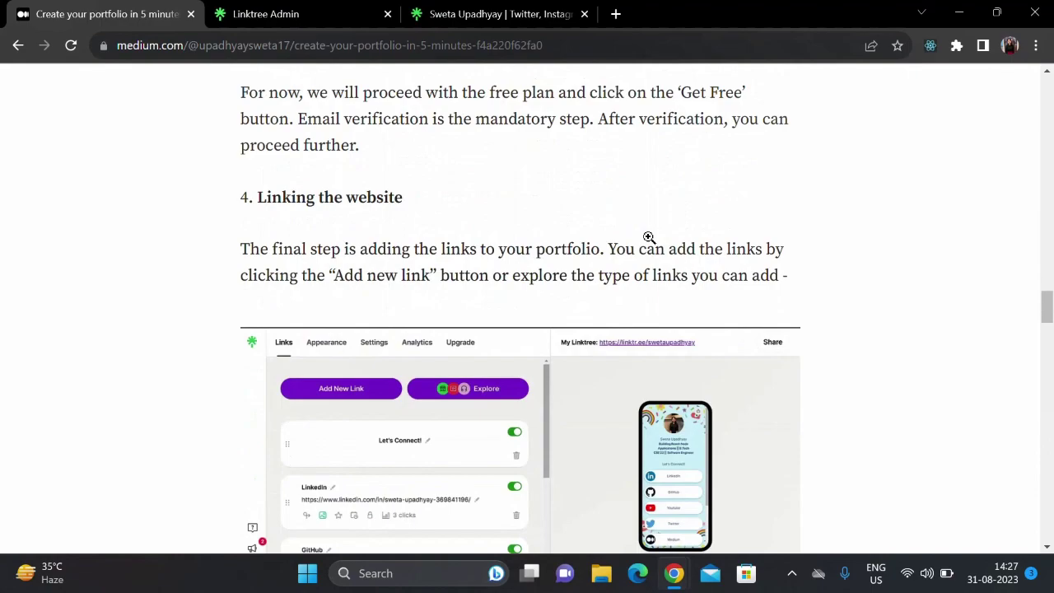
scroll(642, 241, down, 3)
scroll(527, 272, down, 4)
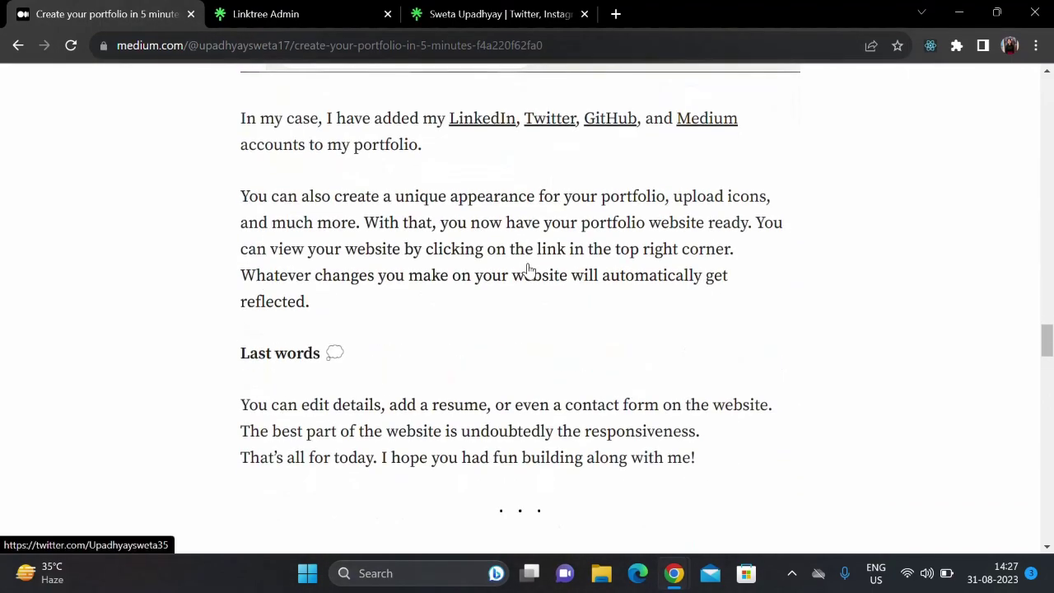
scroll(528, 272, up, 15)
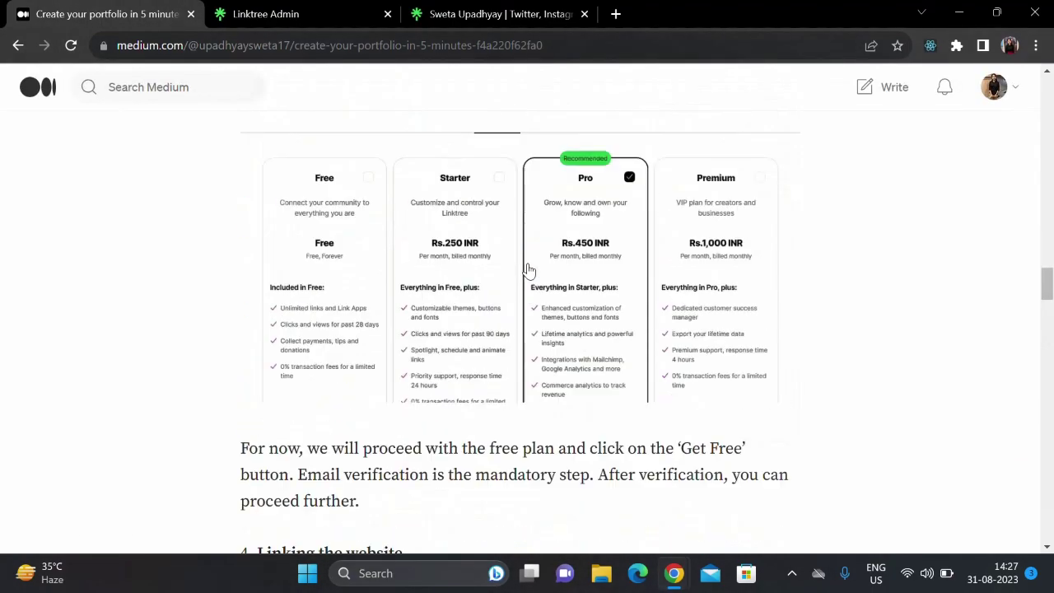
scroll(529, 272, up, 10)
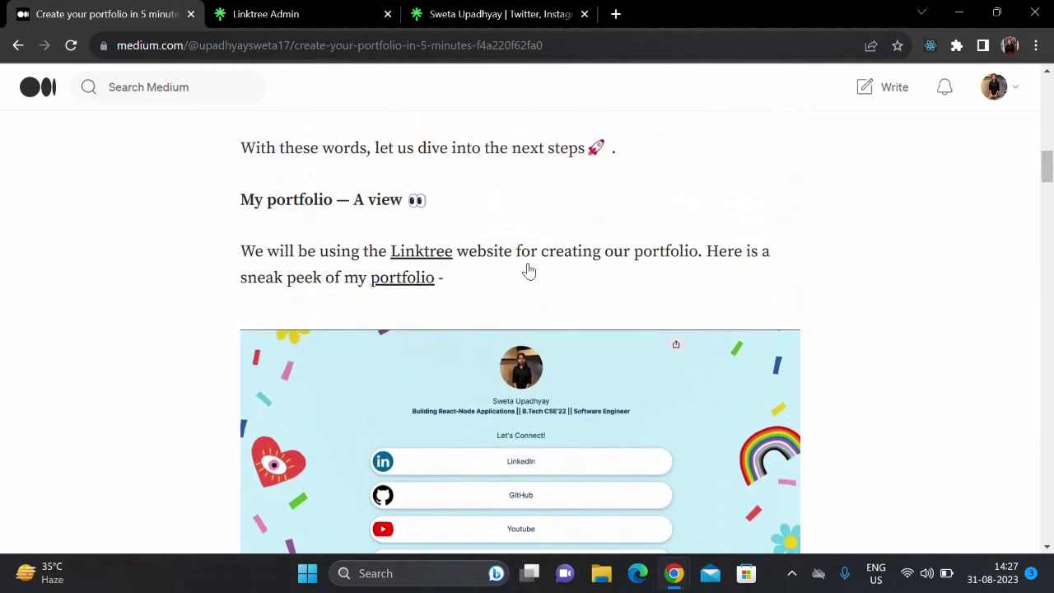